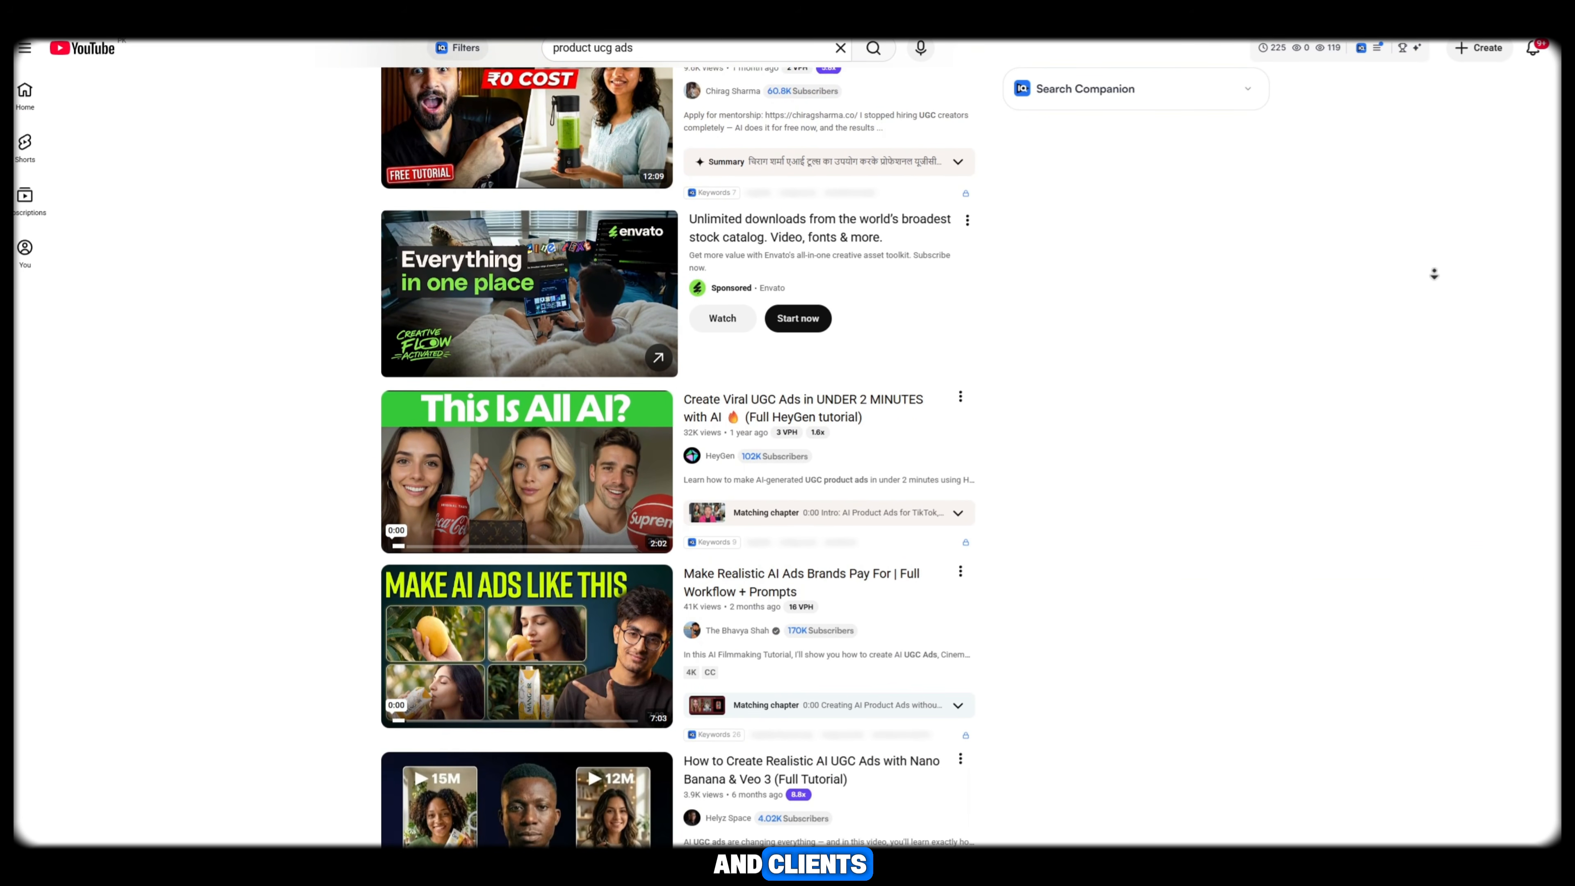
{"action": "scroll", "coordinate": [1433, 274], "scroll_direction": "down", "scroll_amount": 5}
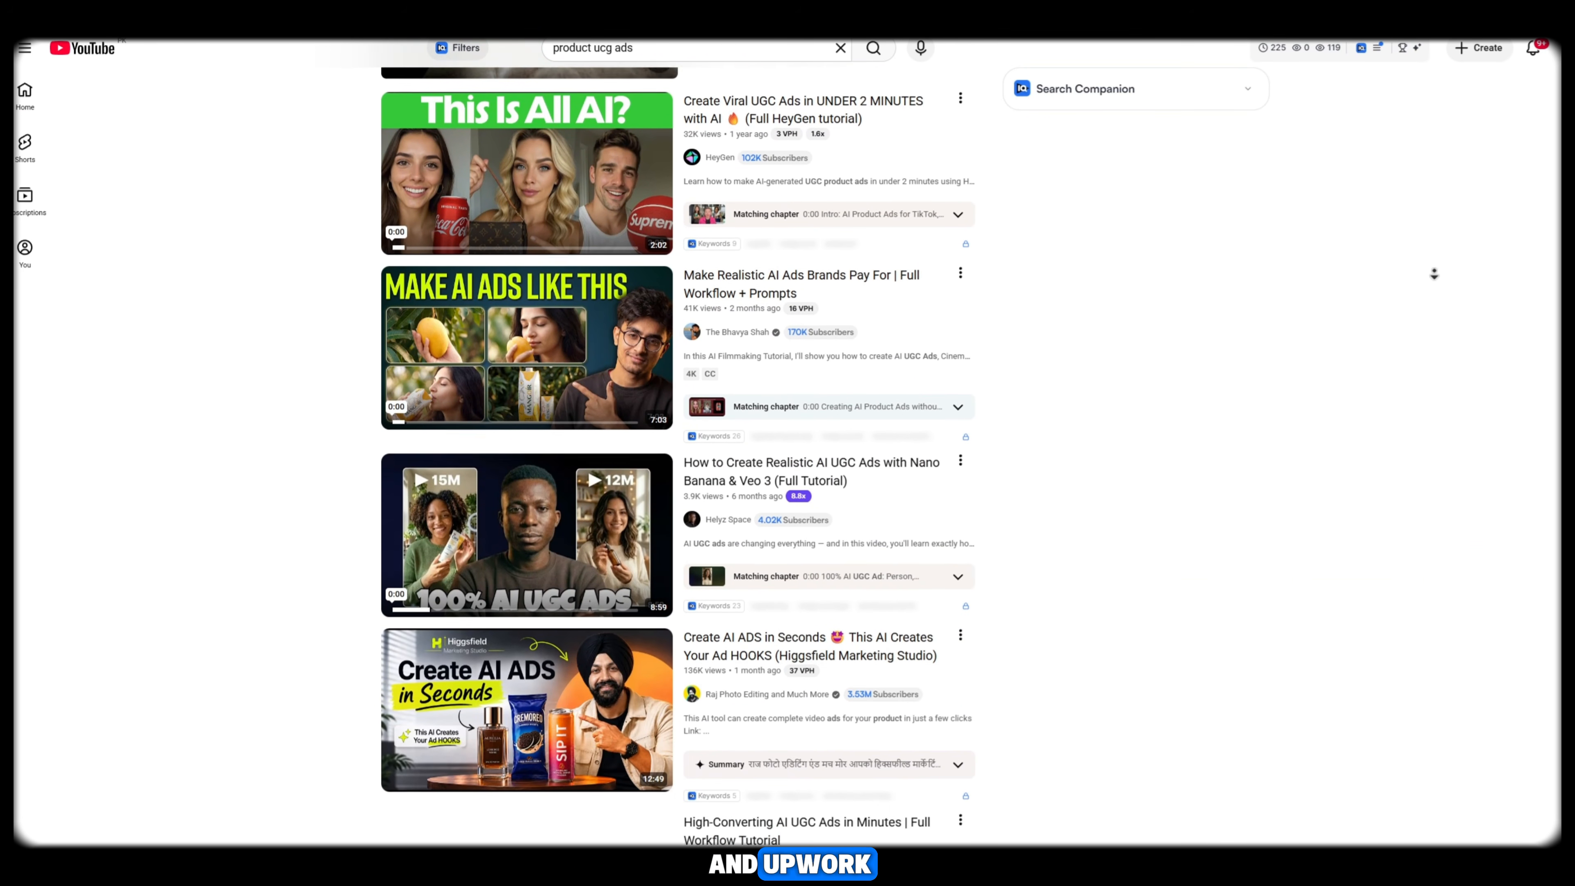
{"action": "scroll", "coordinate": [1433, 274], "scroll_direction": "down", "scroll_amount": 5}
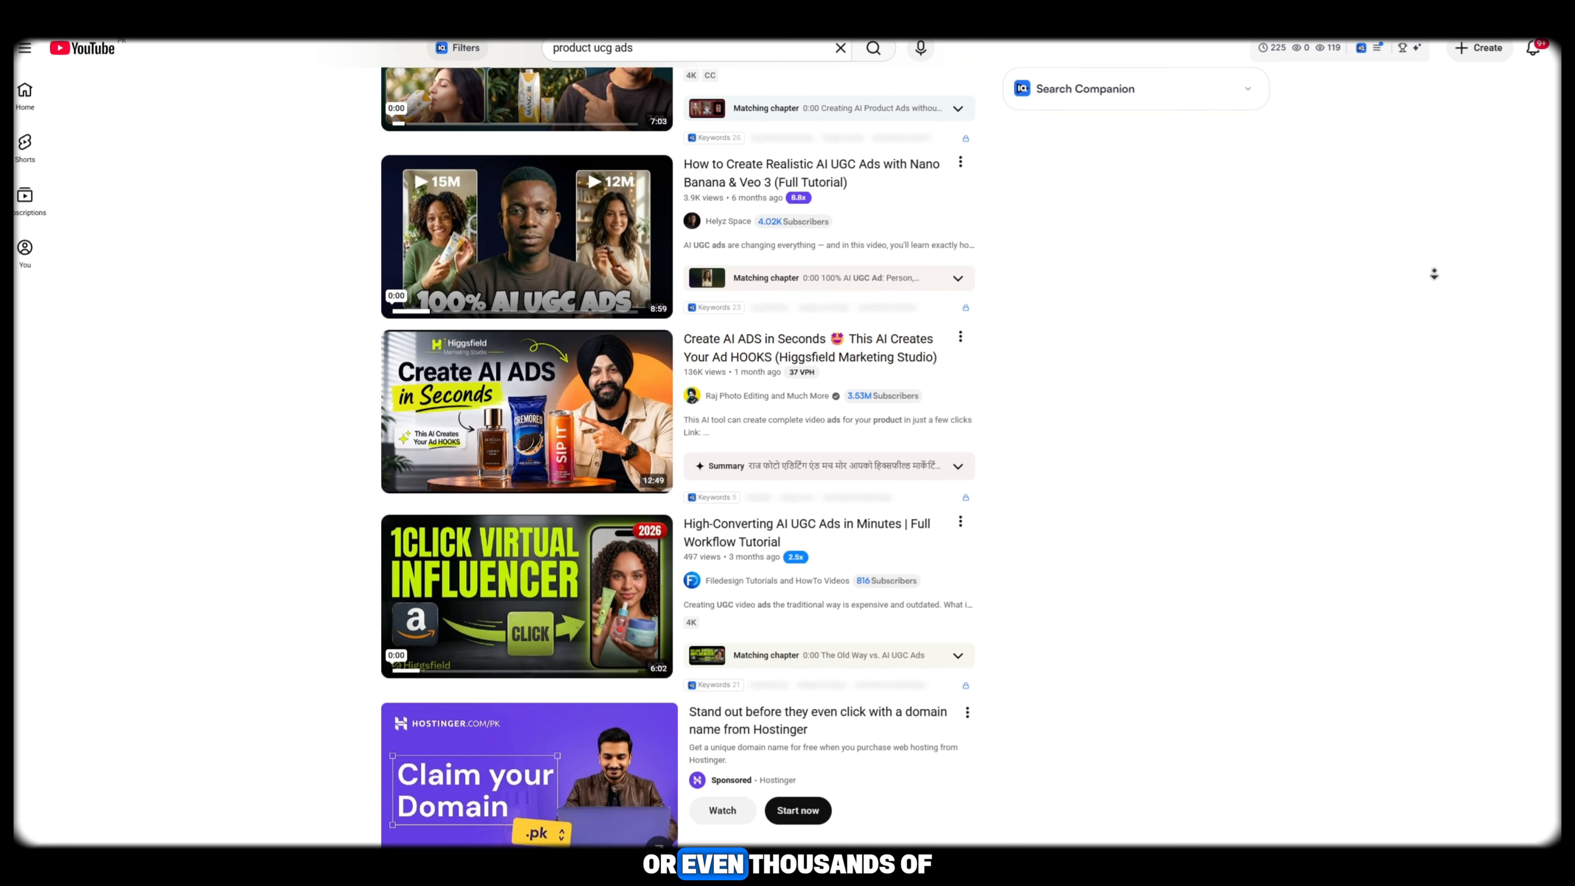
{"action": "scroll", "coordinate": [1434, 274], "scroll_direction": "down", "scroll_amount": 5}
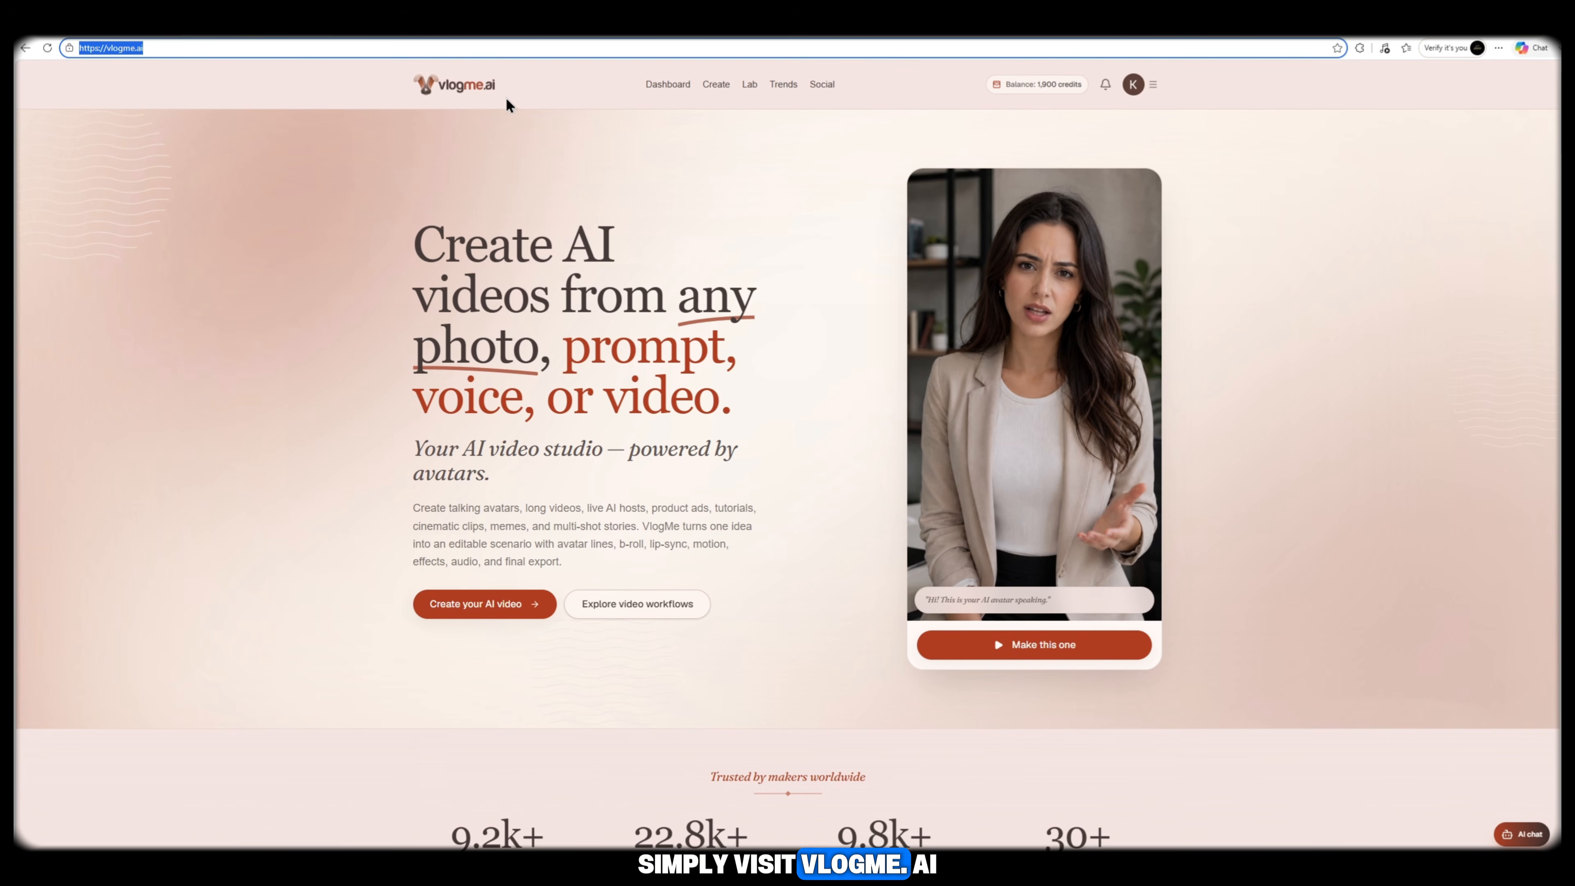
Look through the vlogme.ai homepage, examining the gallery, the video types on offer and the list of capabilities
{"action": "left_click", "coordinate": [509, 132]}
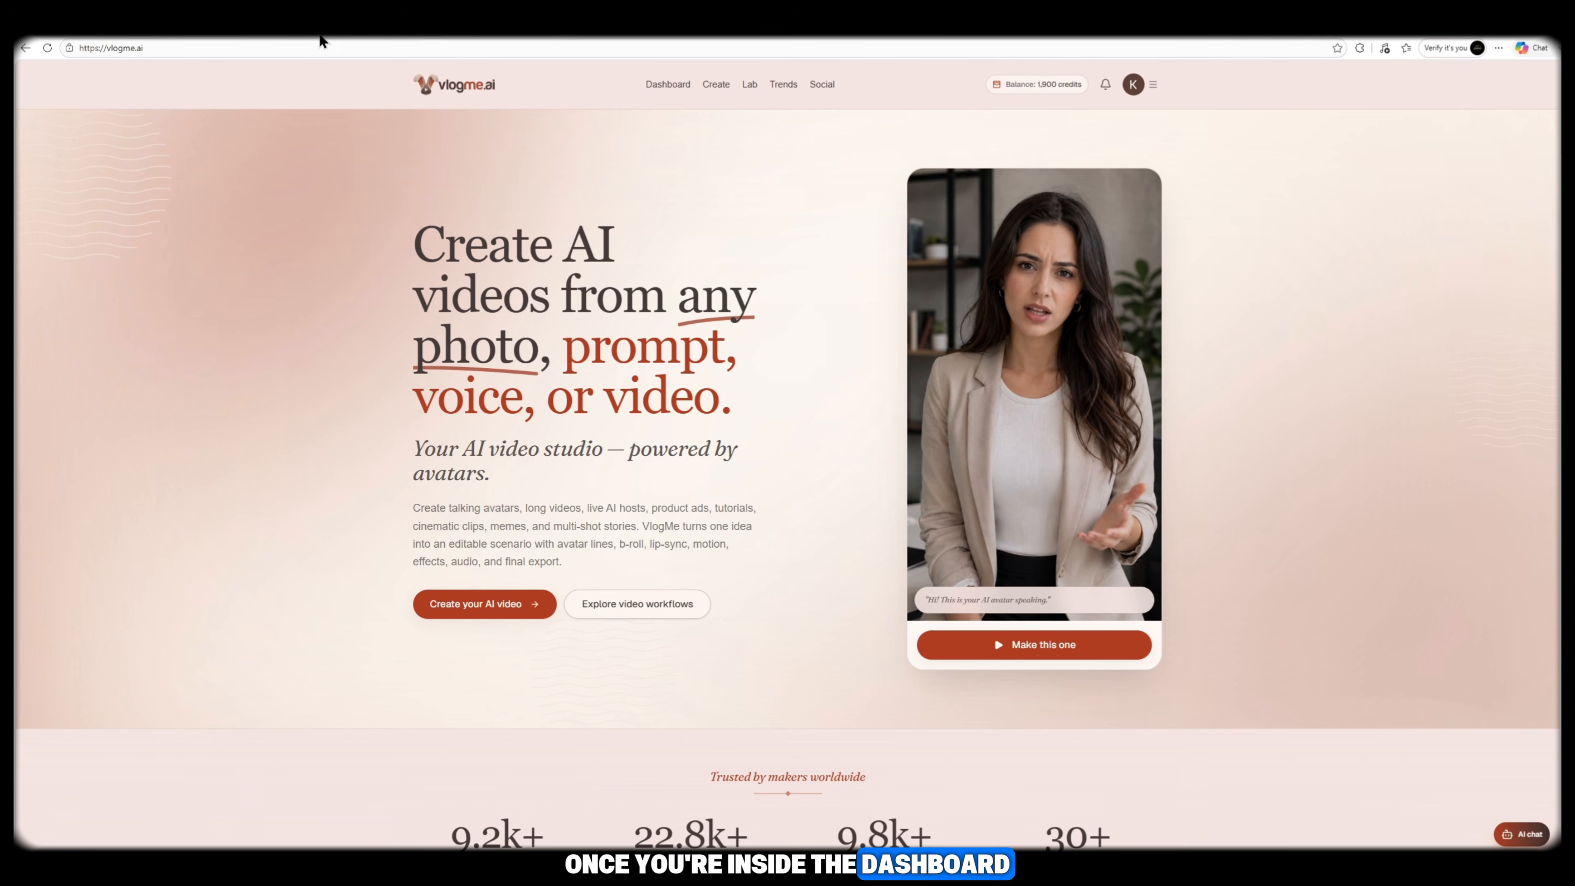
{"action": "middle_click", "coordinate": [1433, 514]}
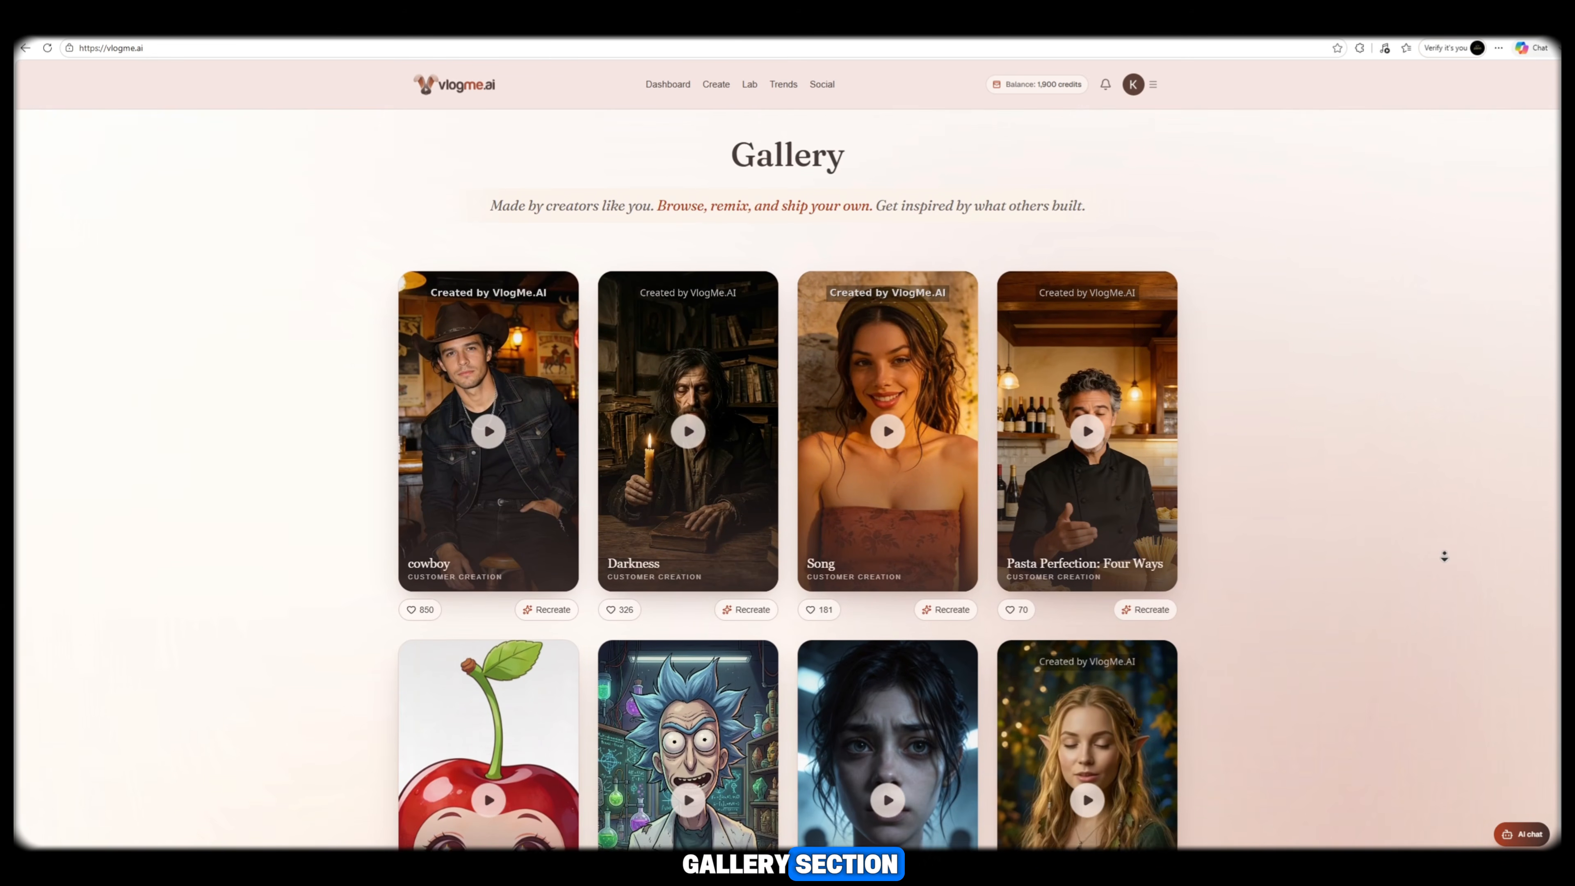
{"action": "middle_click", "coordinate": [1447, 559]}
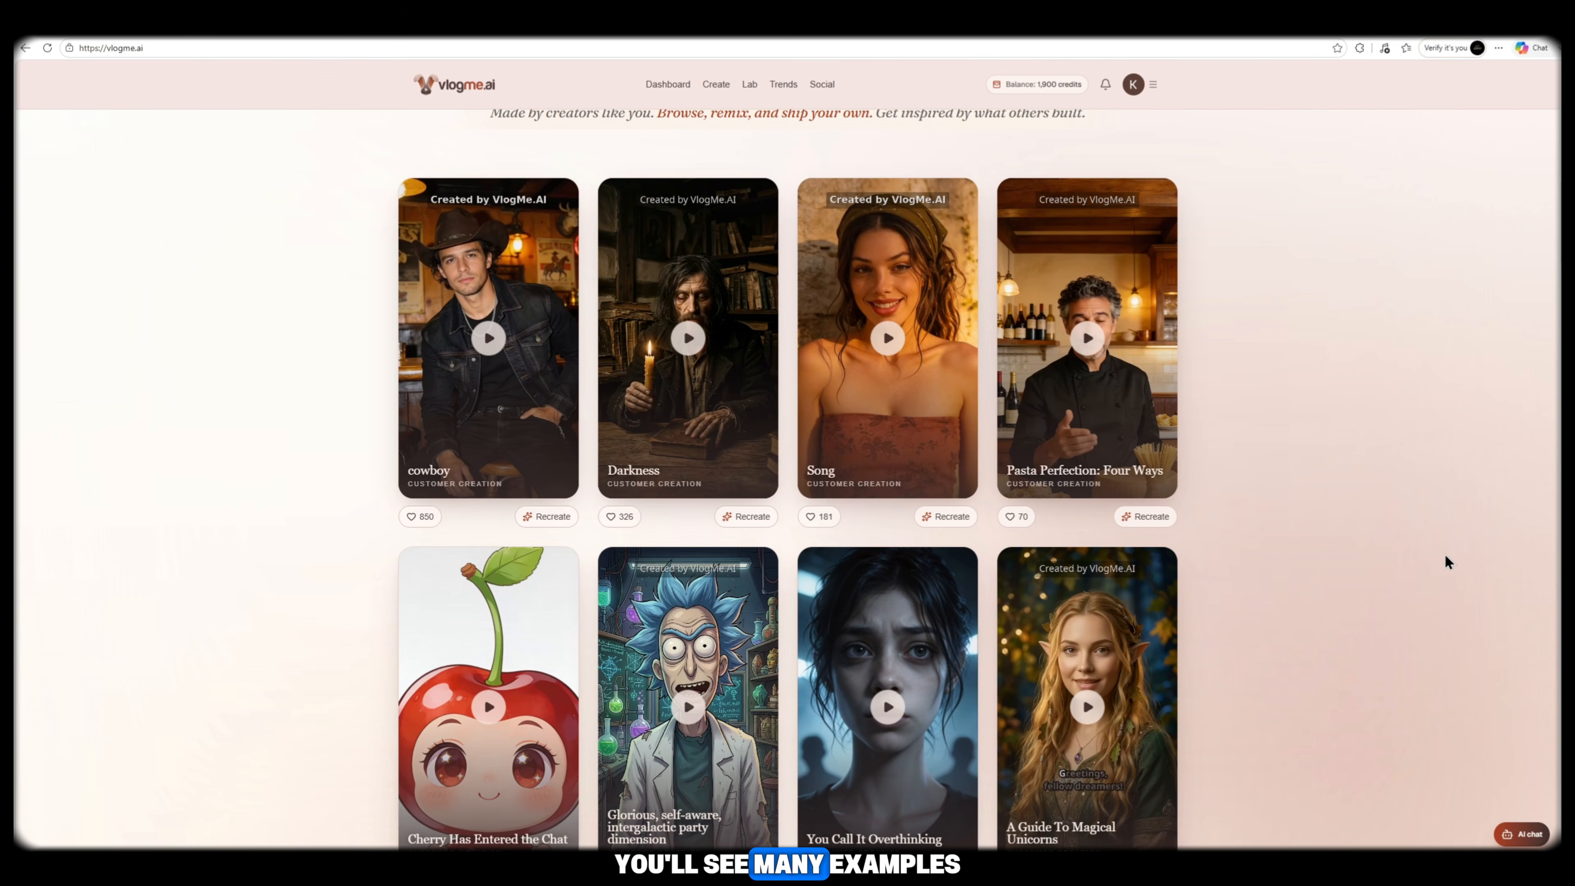
{"action": "middle_click", "coordinate": [1446, 560]}
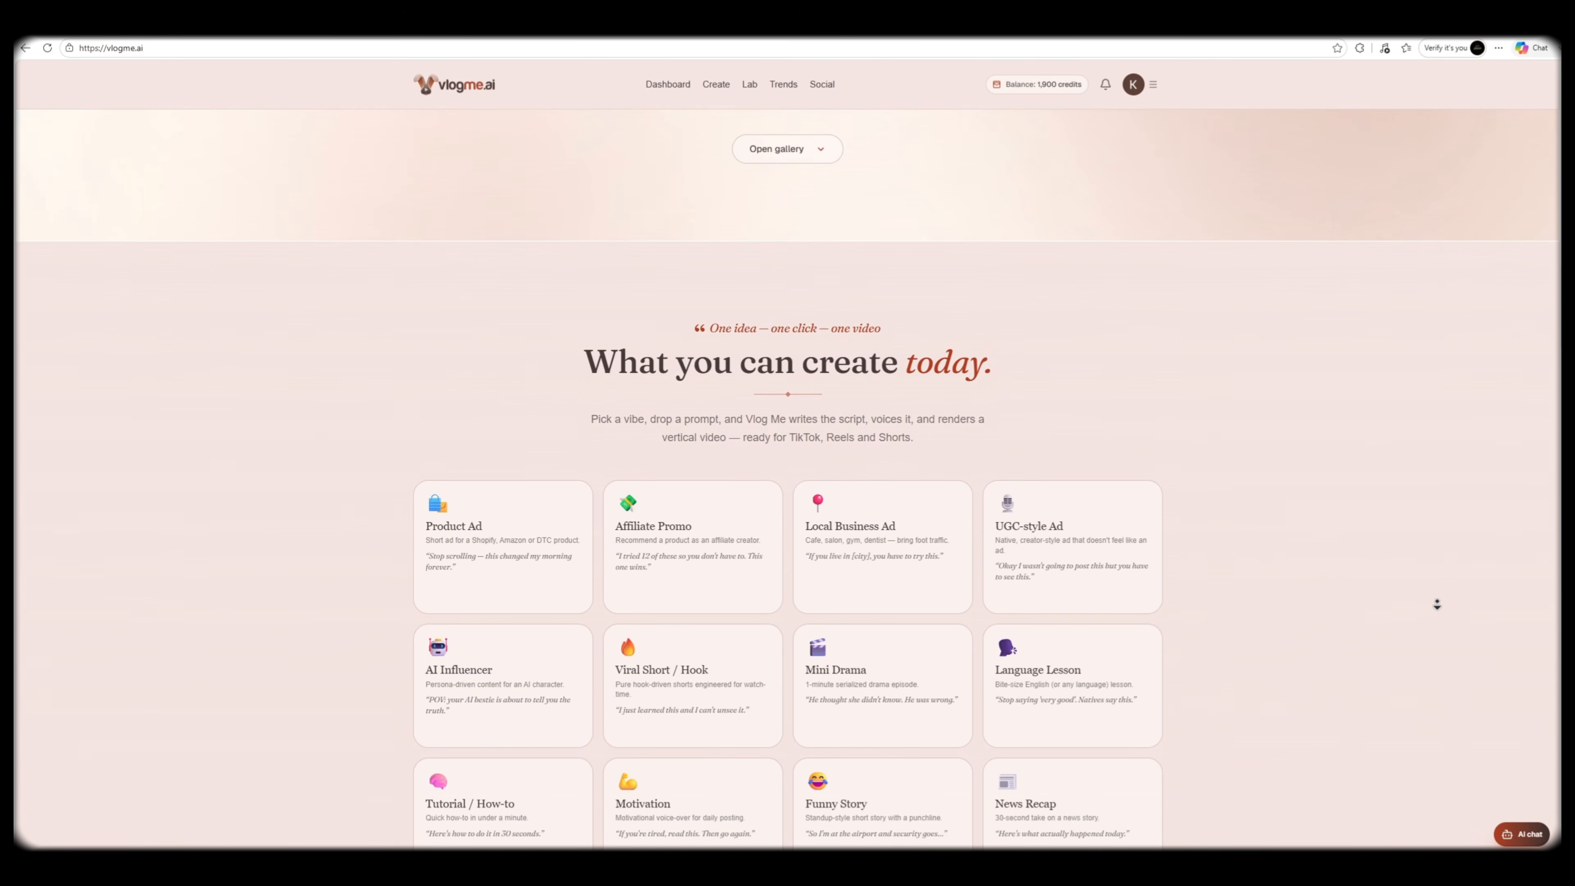
{"action": "left_click", "coordinate": [1437, 607]}
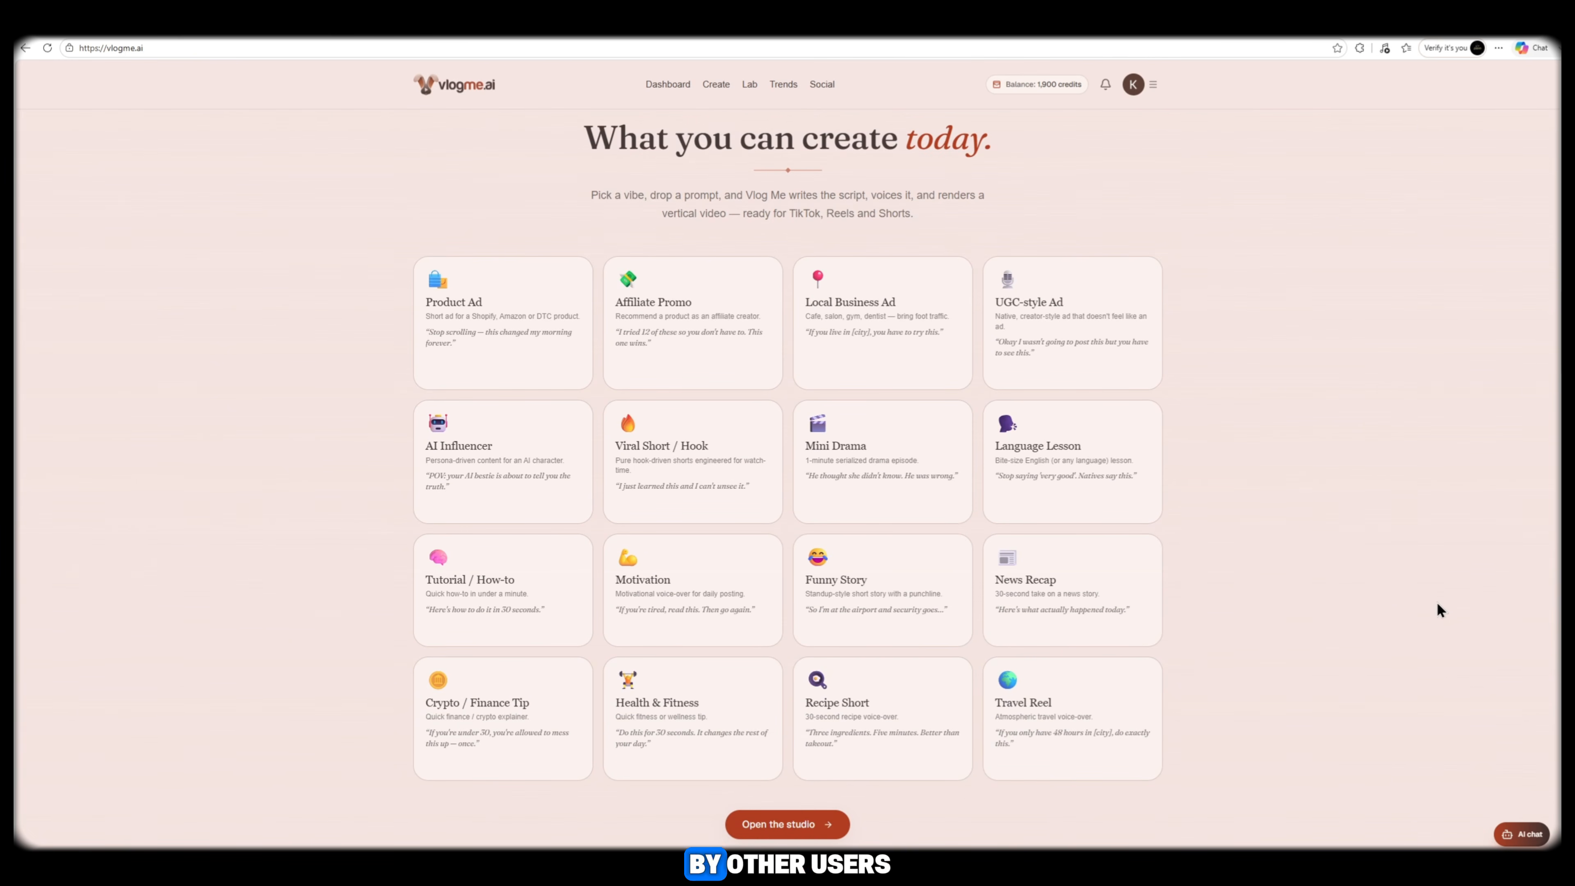
{"action": "middle_click", "coordinate": [1437, 605]}
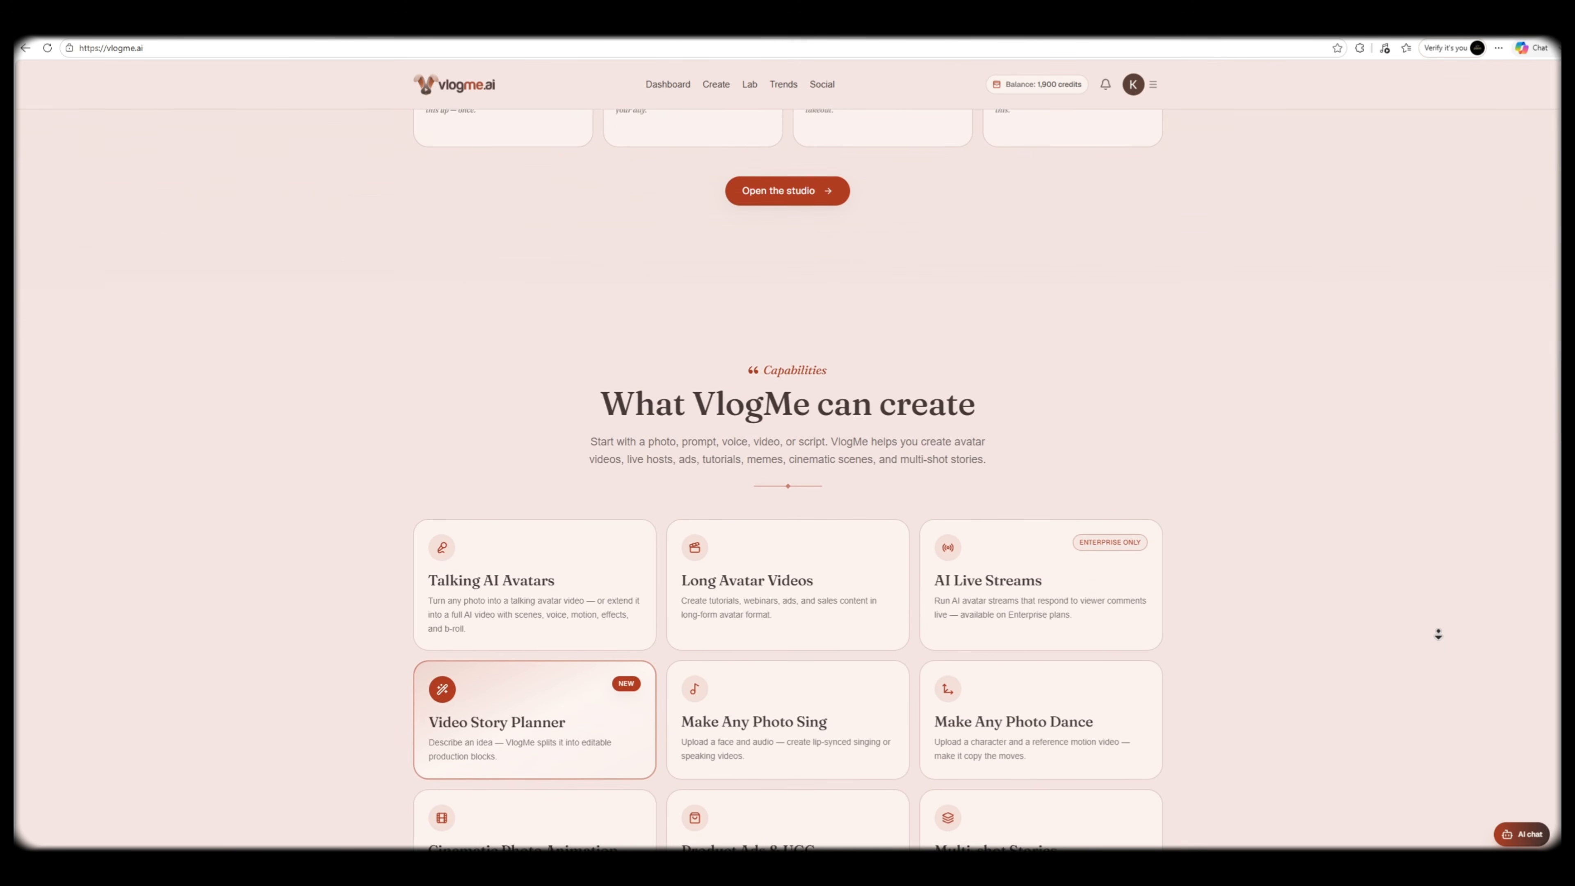
{"action": "left_click", "coordinate": [1437, 633]}
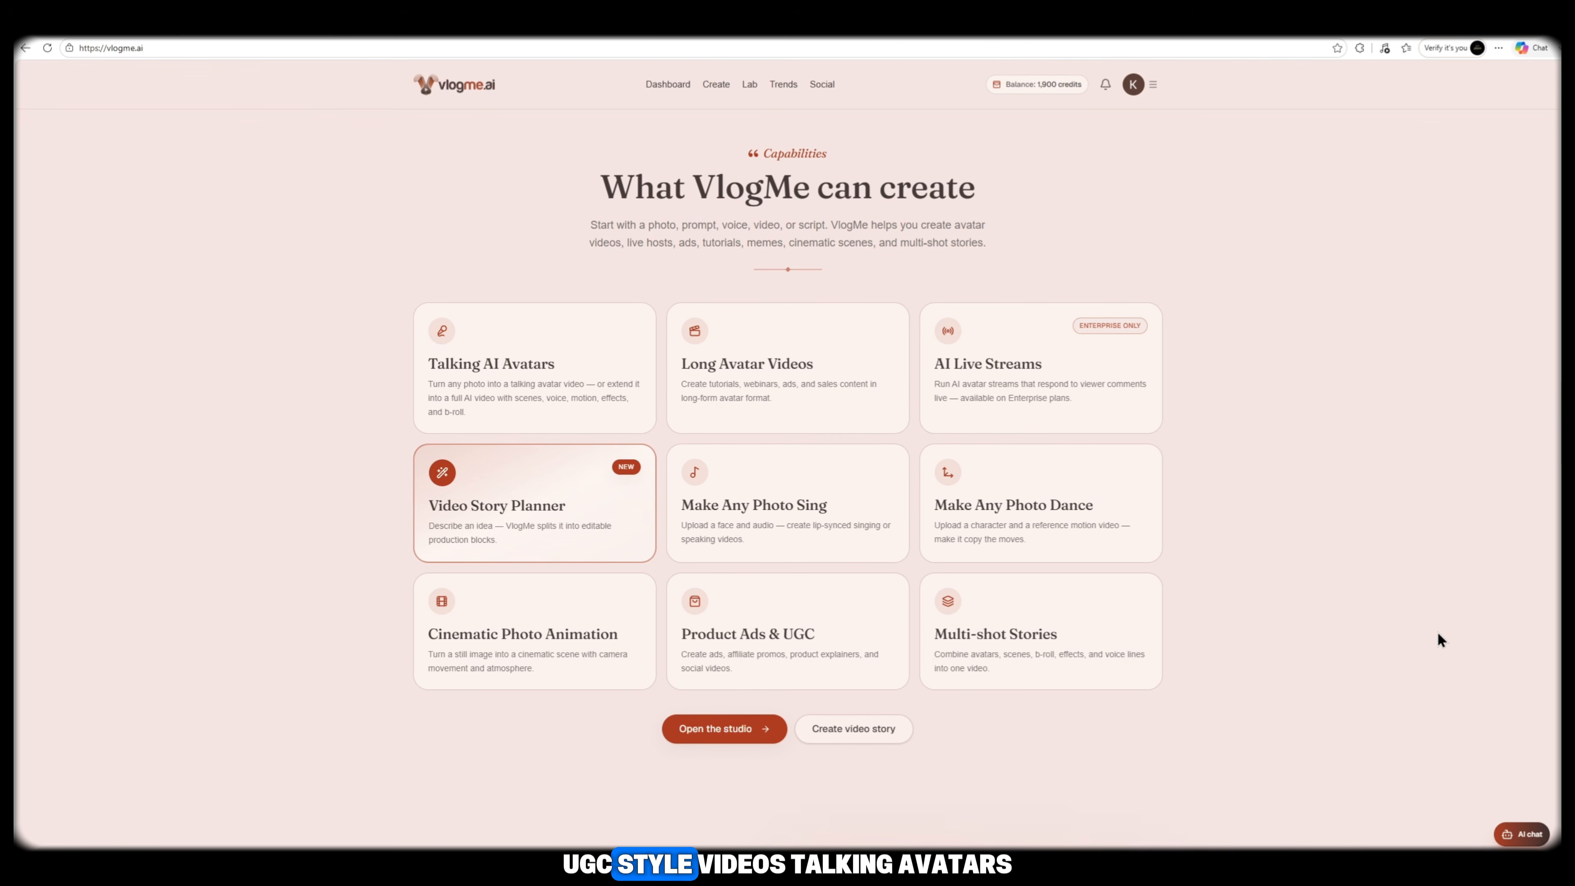
{"action": "middle_click", "coordinate": [1437, 632]}
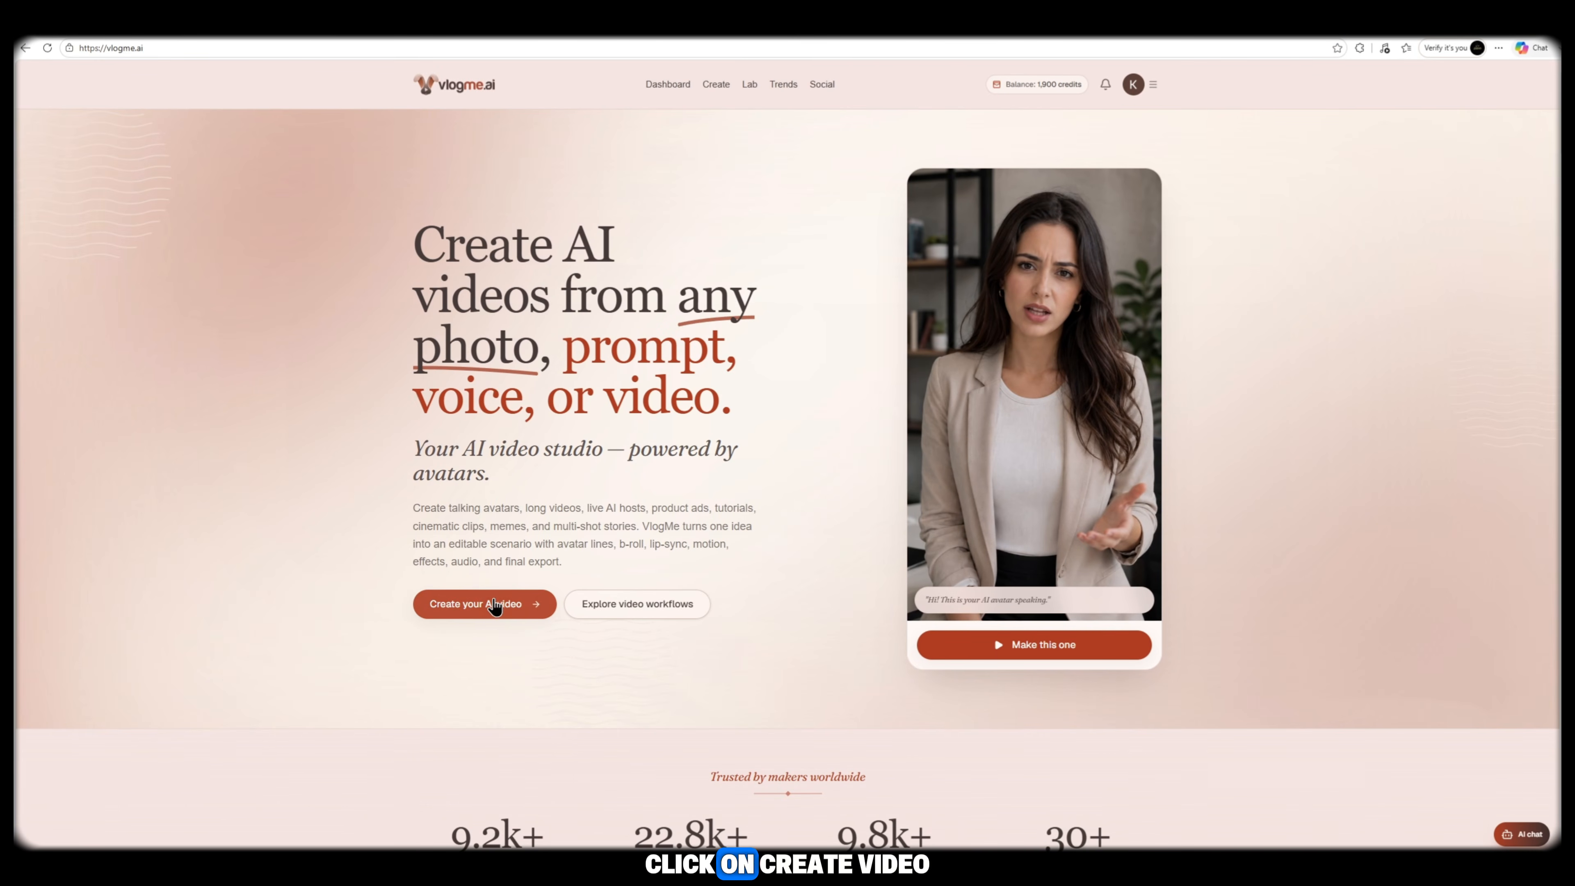
In the Image Studio, generate a 9:16 image from the pasted prompt for the matte black NovaTech AirMouse Pro on a white marble desk
{"action": "left_click", "coordinate": [478, 611]}
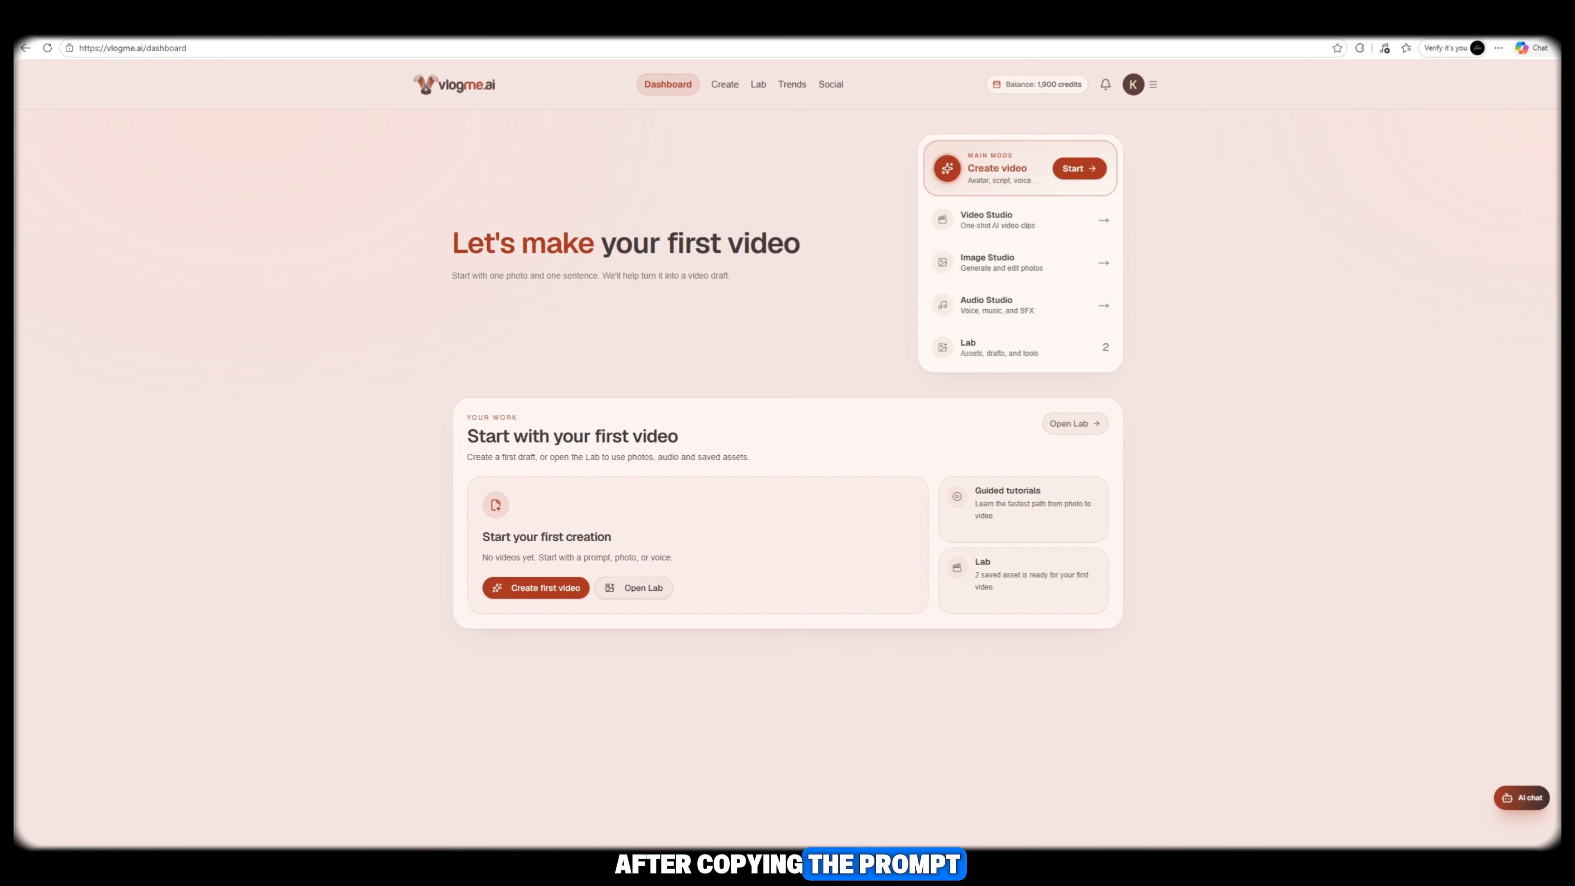
{"action": "left_click", "coordinate": [1019, 264]}
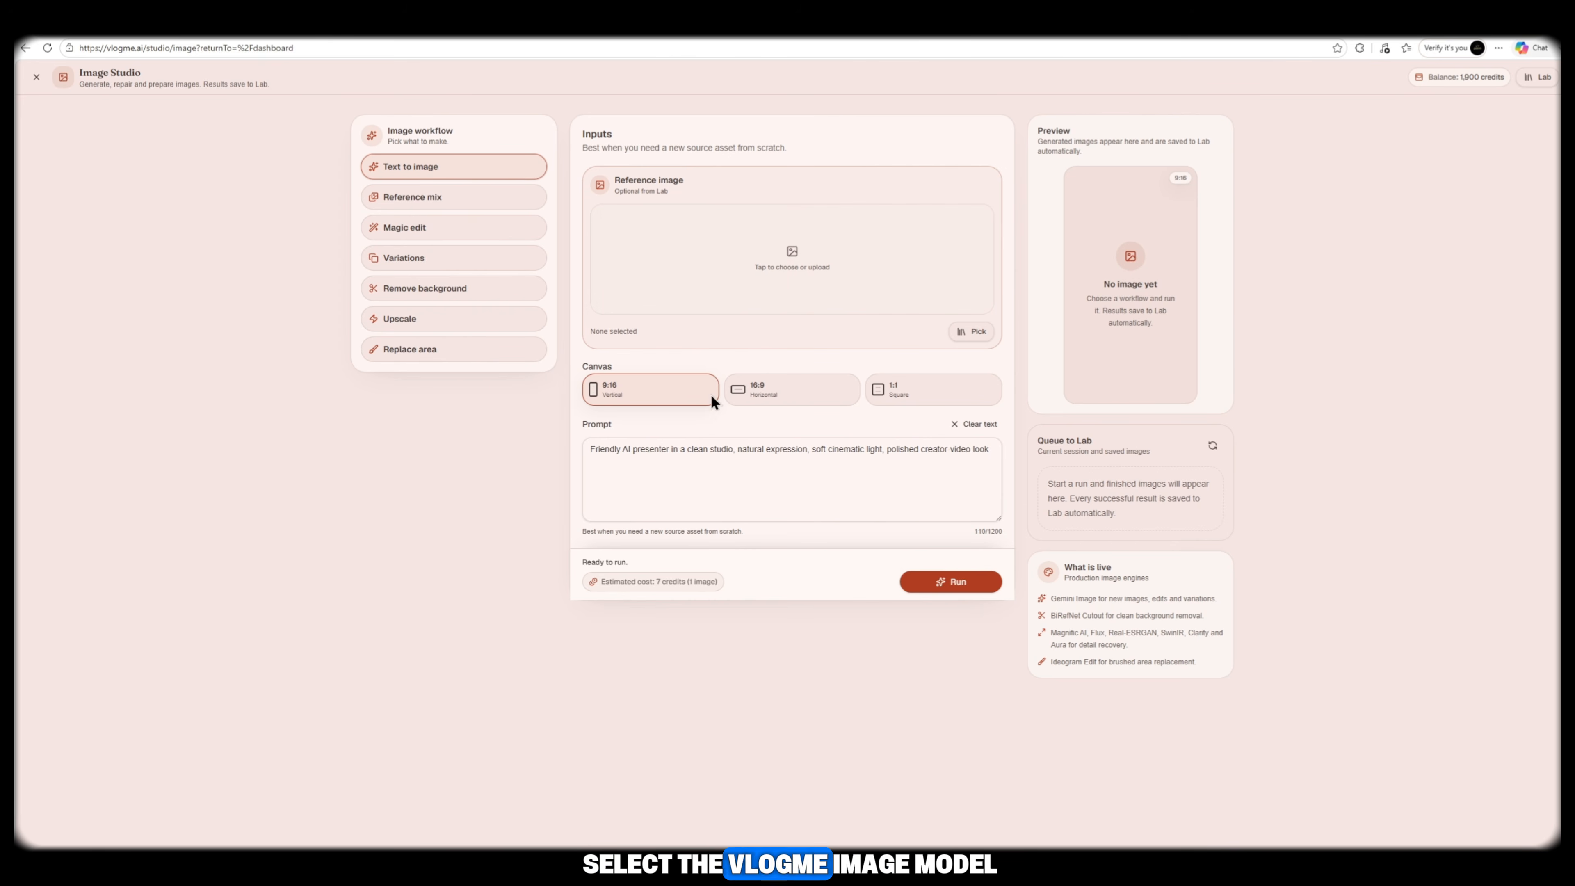
{"action": "left_click", "coordinate": [684, 470]}
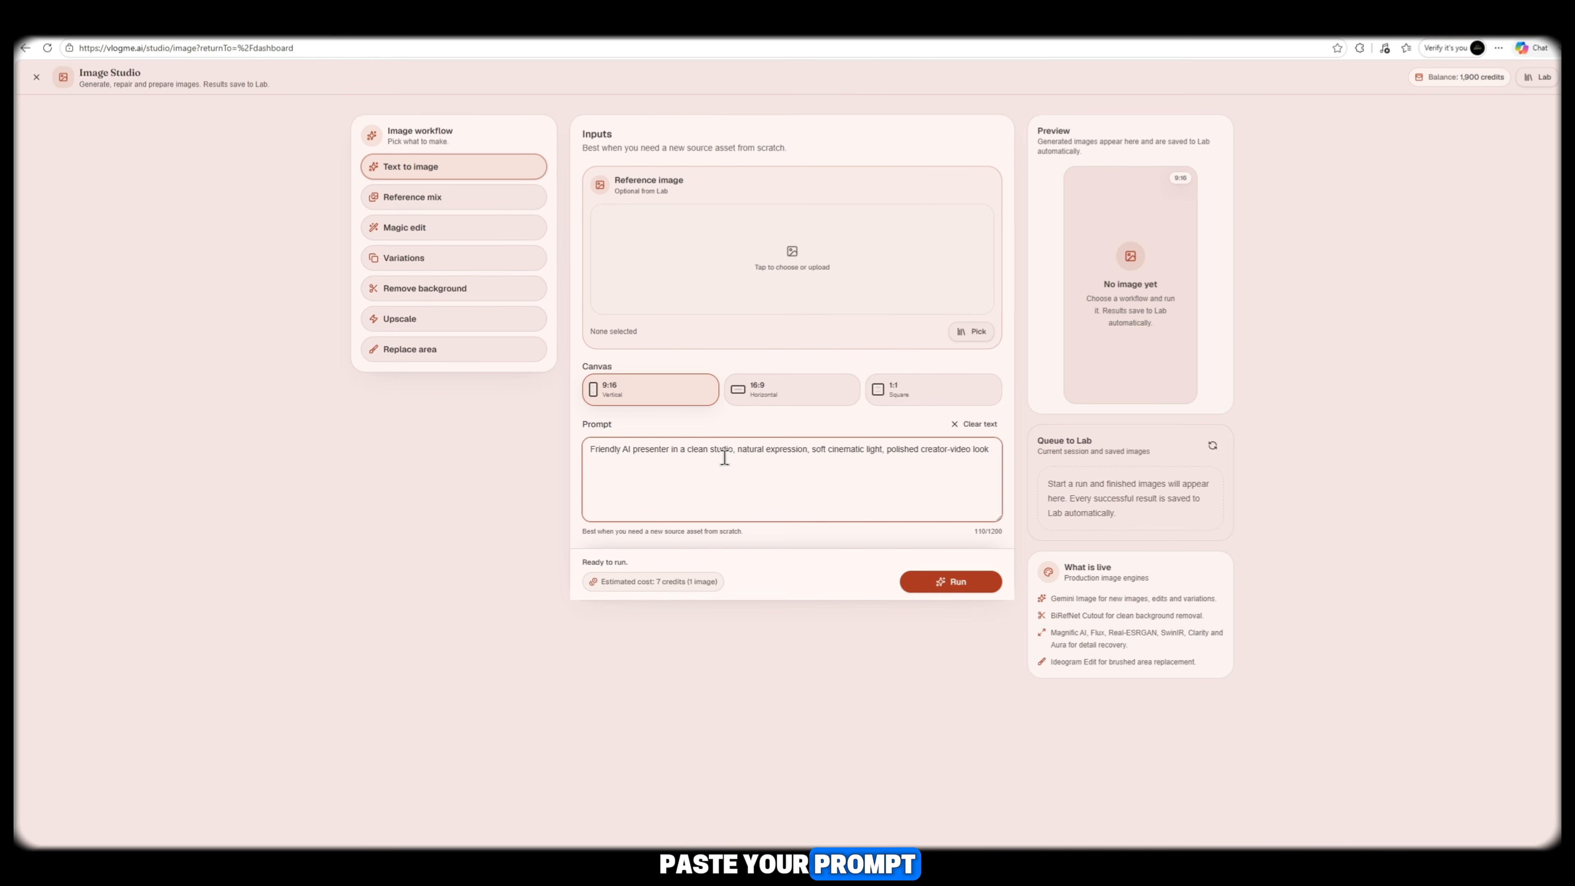
{"action": "key", "text": "ctrl+v"}
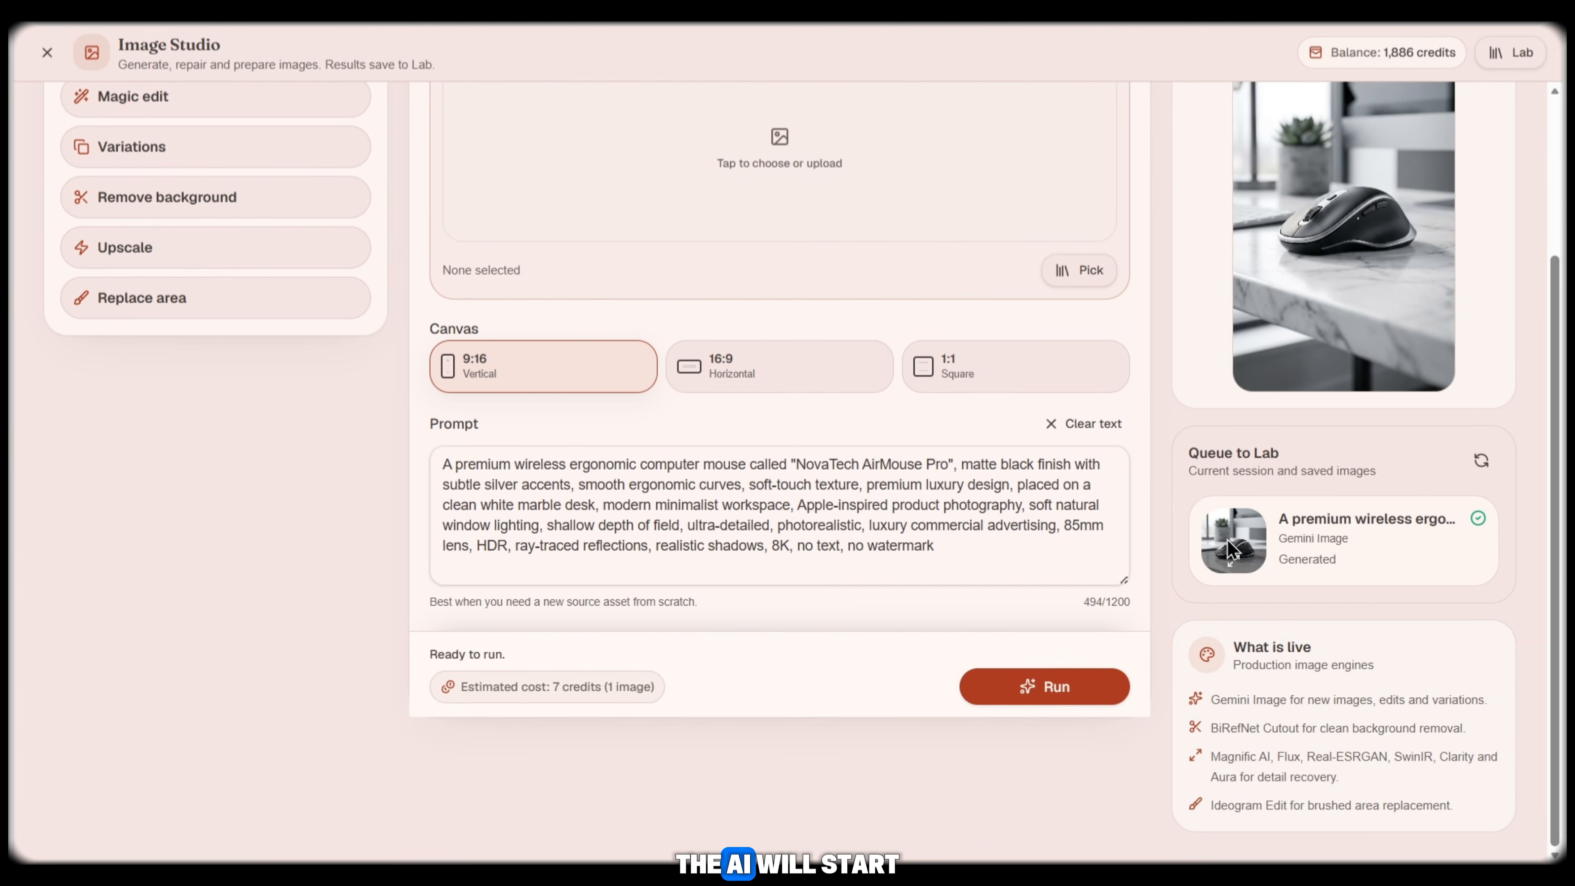
Inspect the generated mouse image at a larger size and close its preview
{"action": "left_click", "coordinate": [1231, 550]}
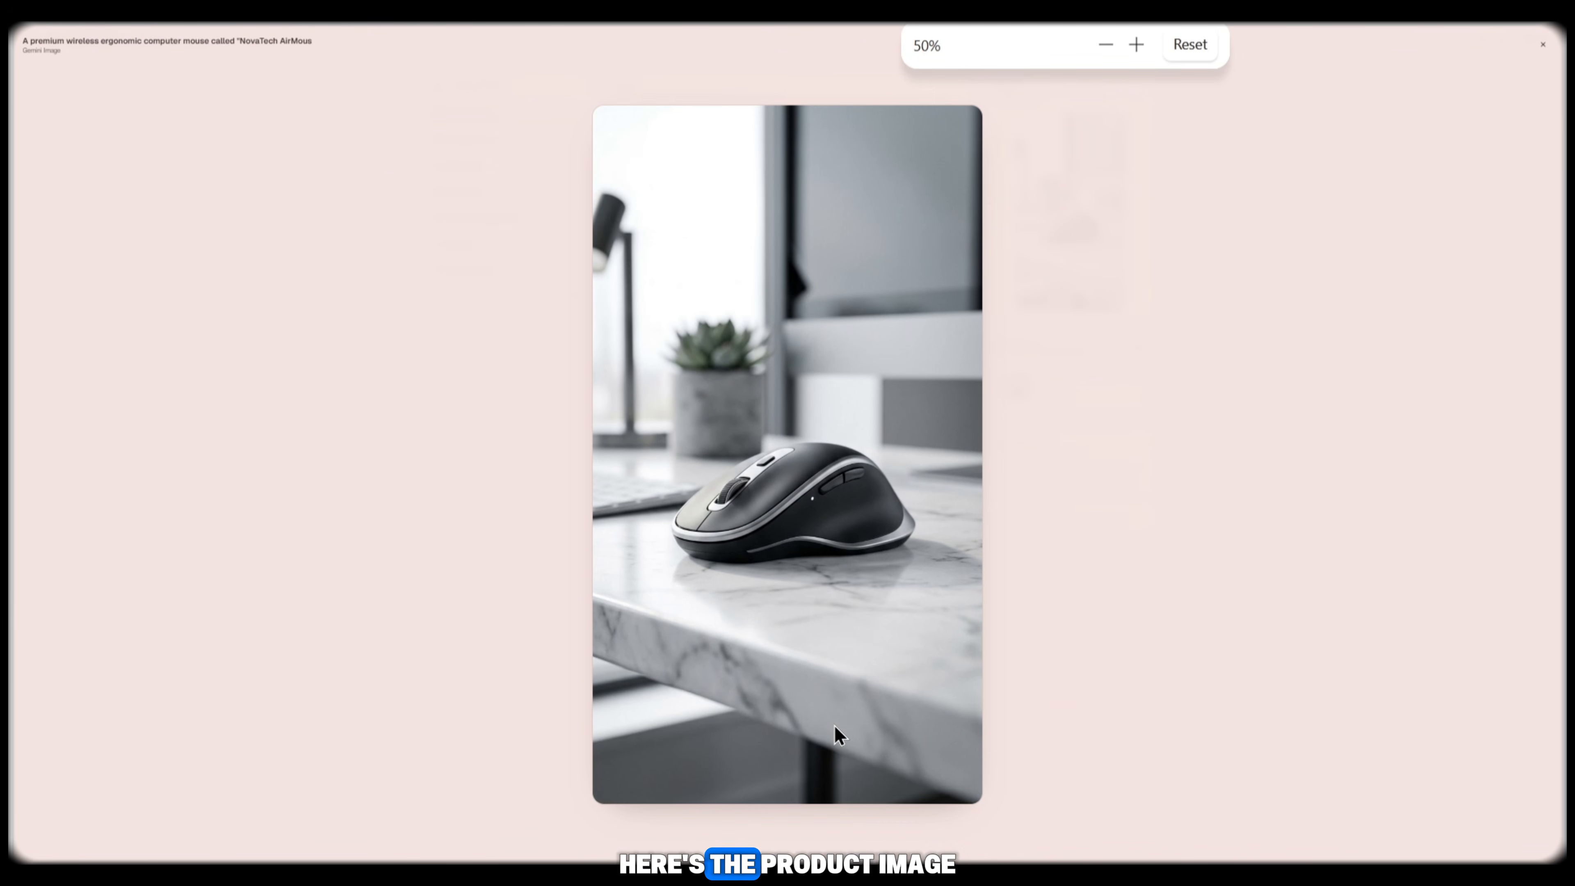
{"action": "key", "text": "ctrl+plus"}
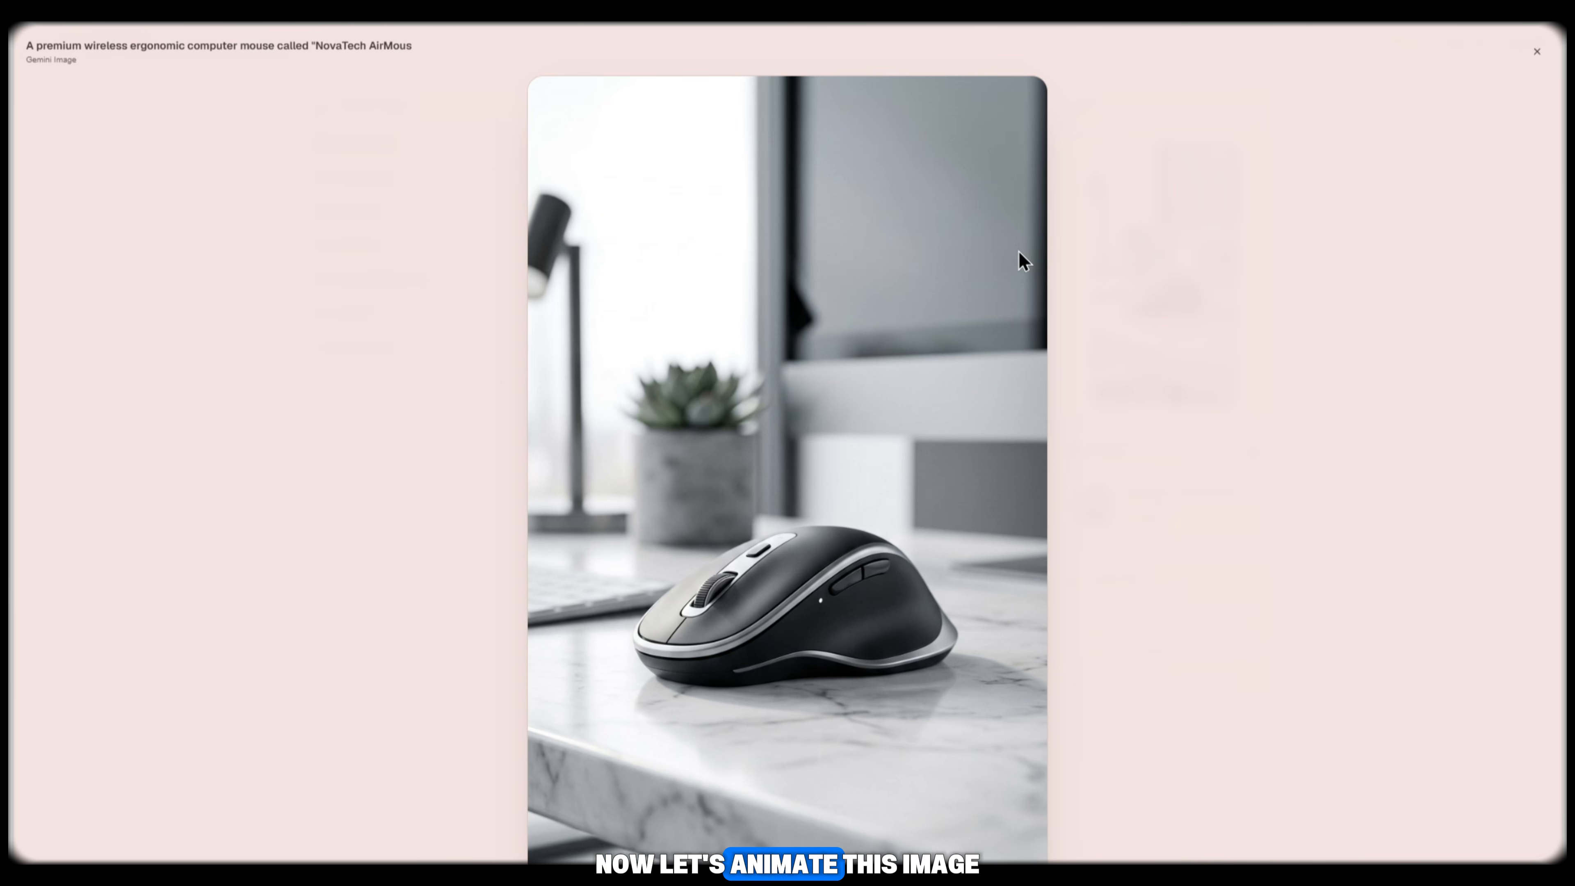
{"action": "left_click", "coordinate": [1536, 50]}
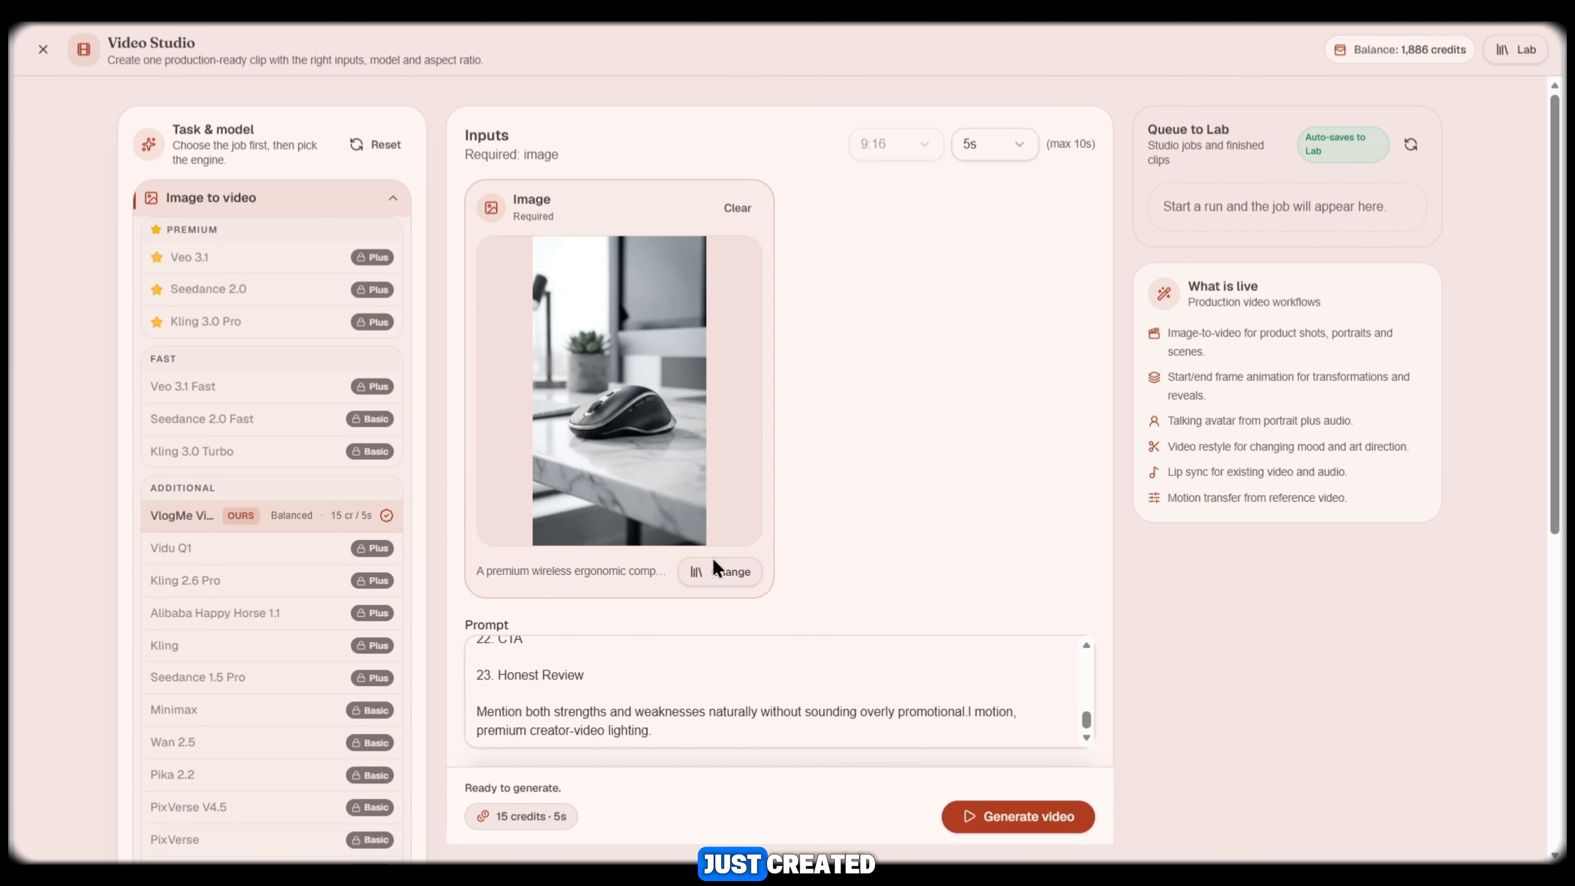
In the Video Studio, set the clip length to 8s and generate the video from the mouse image and pasted prompt
{"action": "scroll", "coordinate": [881, 611], "scroll_direction": "down", "scroll_amount": 3}
{"action": "scroll", "coordinate": [740, 496], "scroll_direction": "down", "scroll_amount": 2}
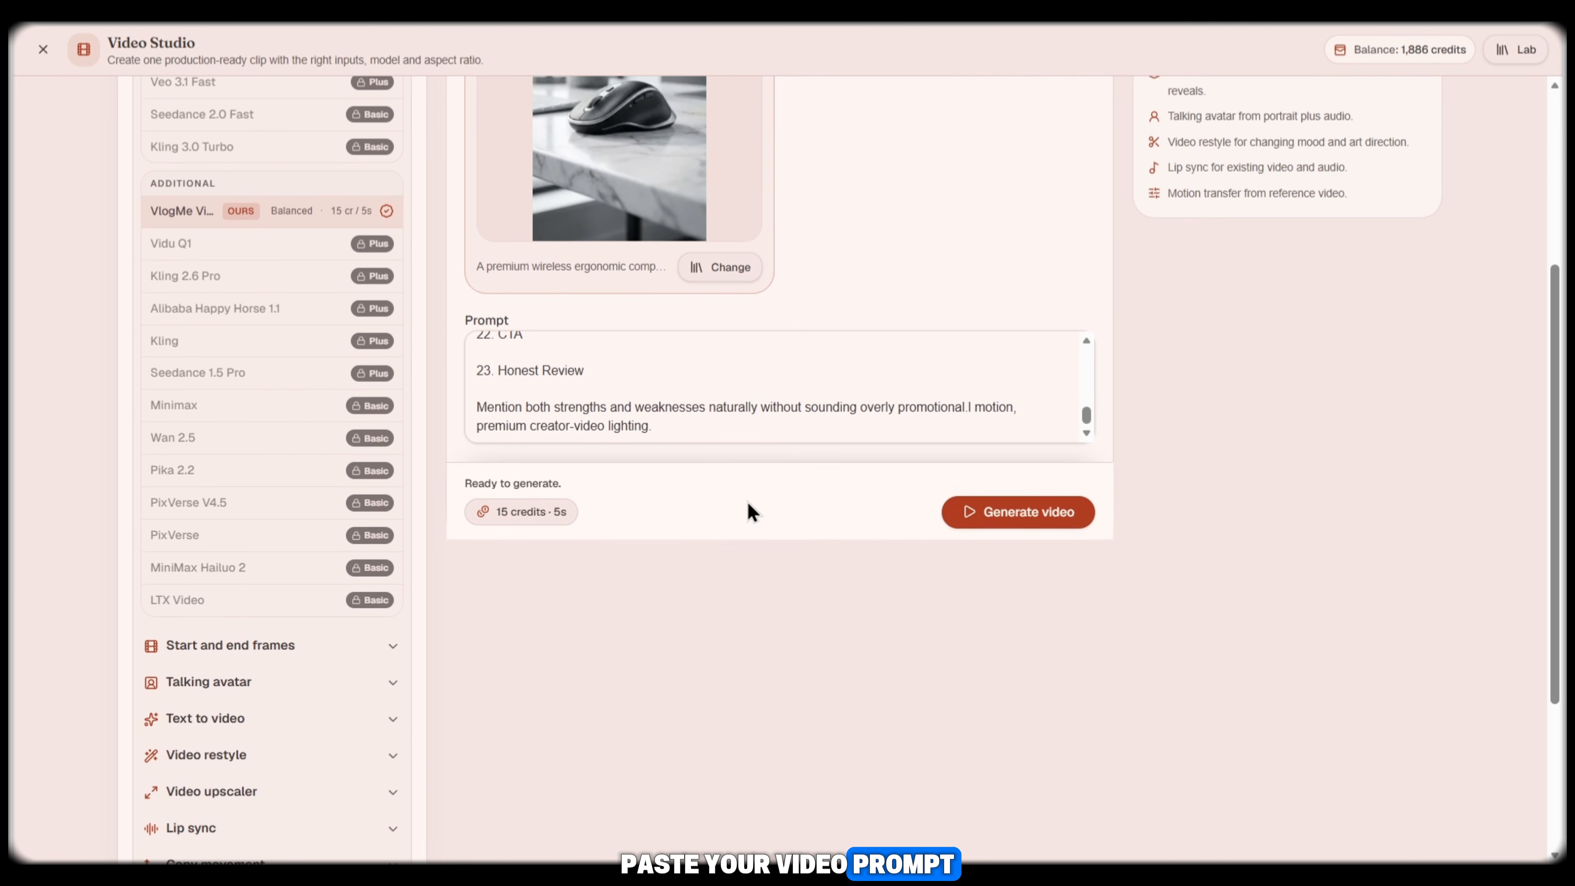
{"action": "scroll", "coordinate": [713, 397], "scroll_direction": "up", "scroll_amount": 10}
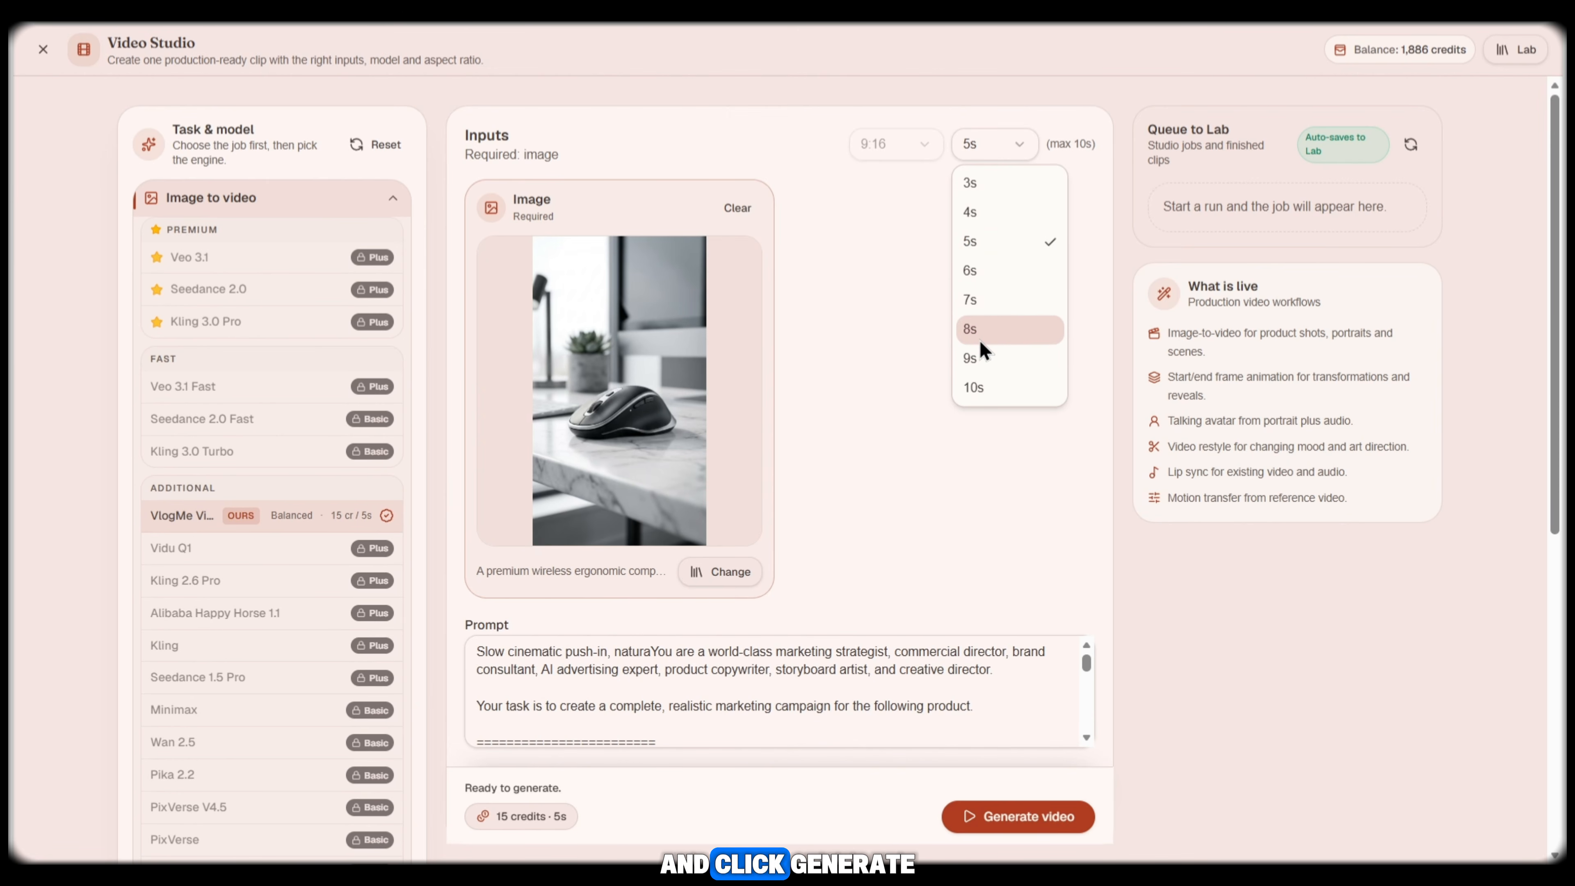
{"action": "left_click", "coordinate": [994, 332]}
{"action": "left_click", "coordinate": [1017, 816]}
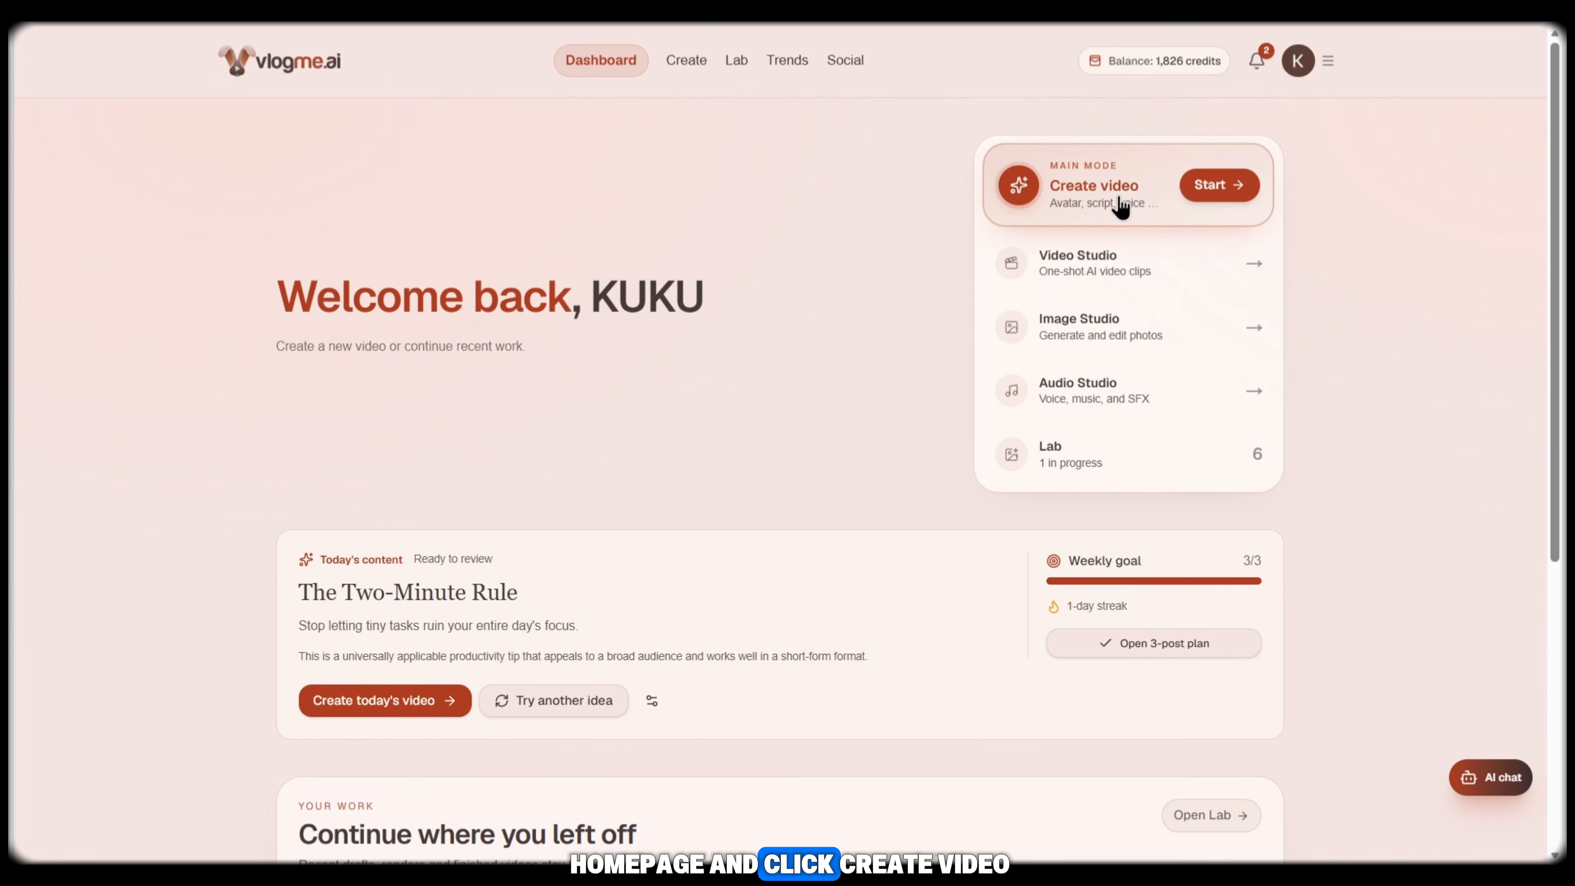
Start a new video story with the mouse image as its photo and paste the product reveal prompt into Project Chat
{"action": "left_click", "coordinate": [1216, 186]}
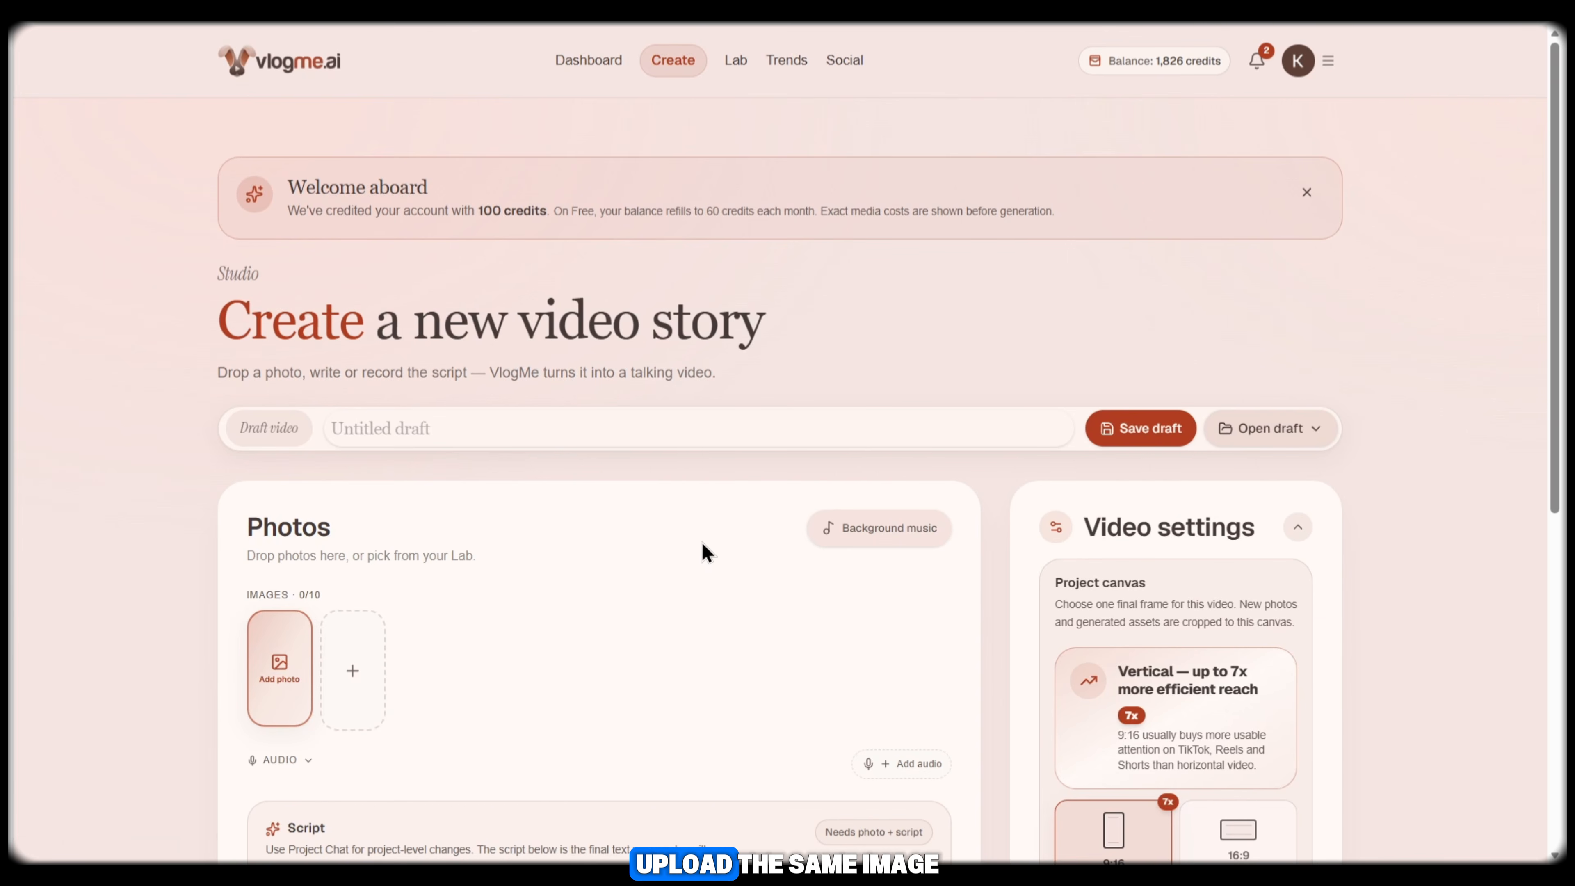
{"action": "scroll", "coordinate": [706, 552], "scroll_direction": "down", "scroll_amount": 9}
{"action": "scroll", "coordinate": [719, 540], "scroll_direction": "up", "scroll_amount": 3}
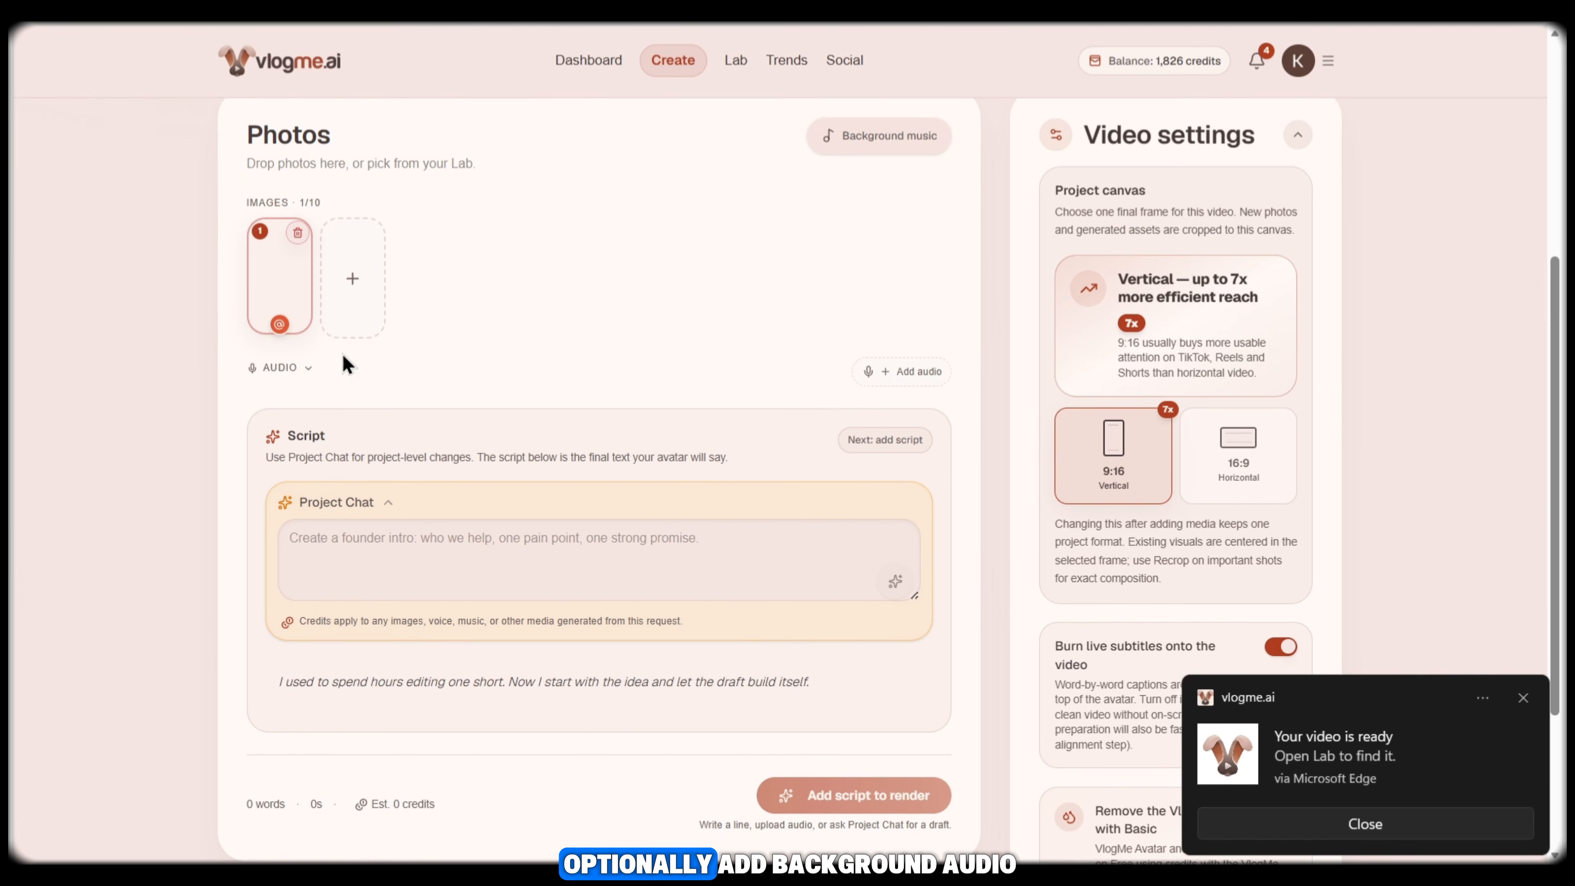
{"action": "left_click", "coordinate": [431, 551]}
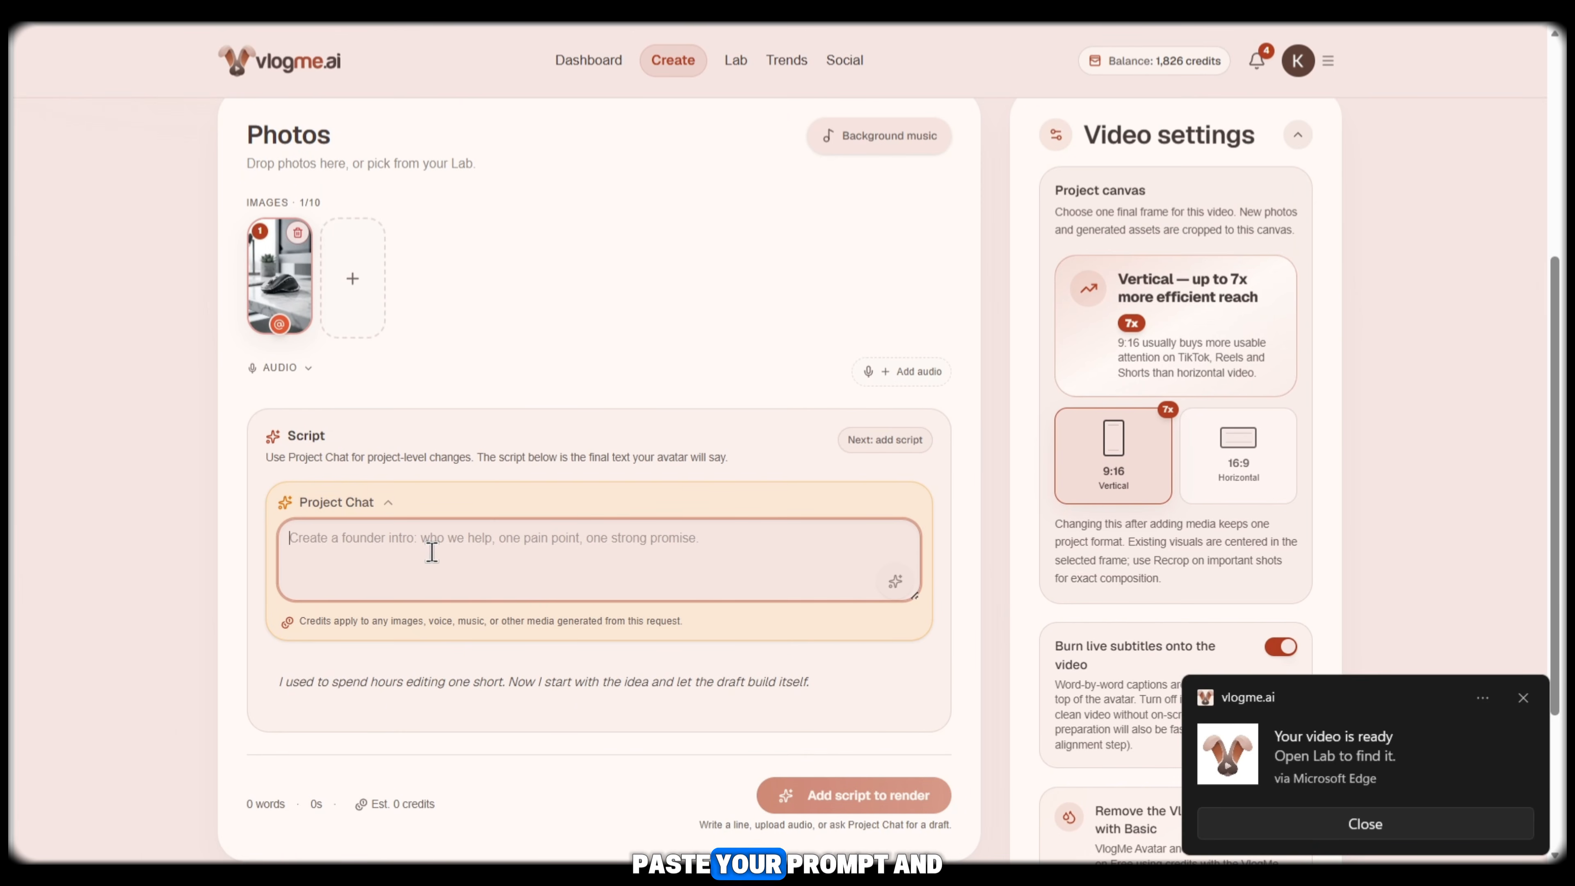
{"action": "key", "text": "ctrl+v"}
Review the video story's photo, script and settings, and play the finished mouse video
{"action": "scroll", "coordinate": [883, 605], "scroll_direction": "down", "scroll_amount": 3}
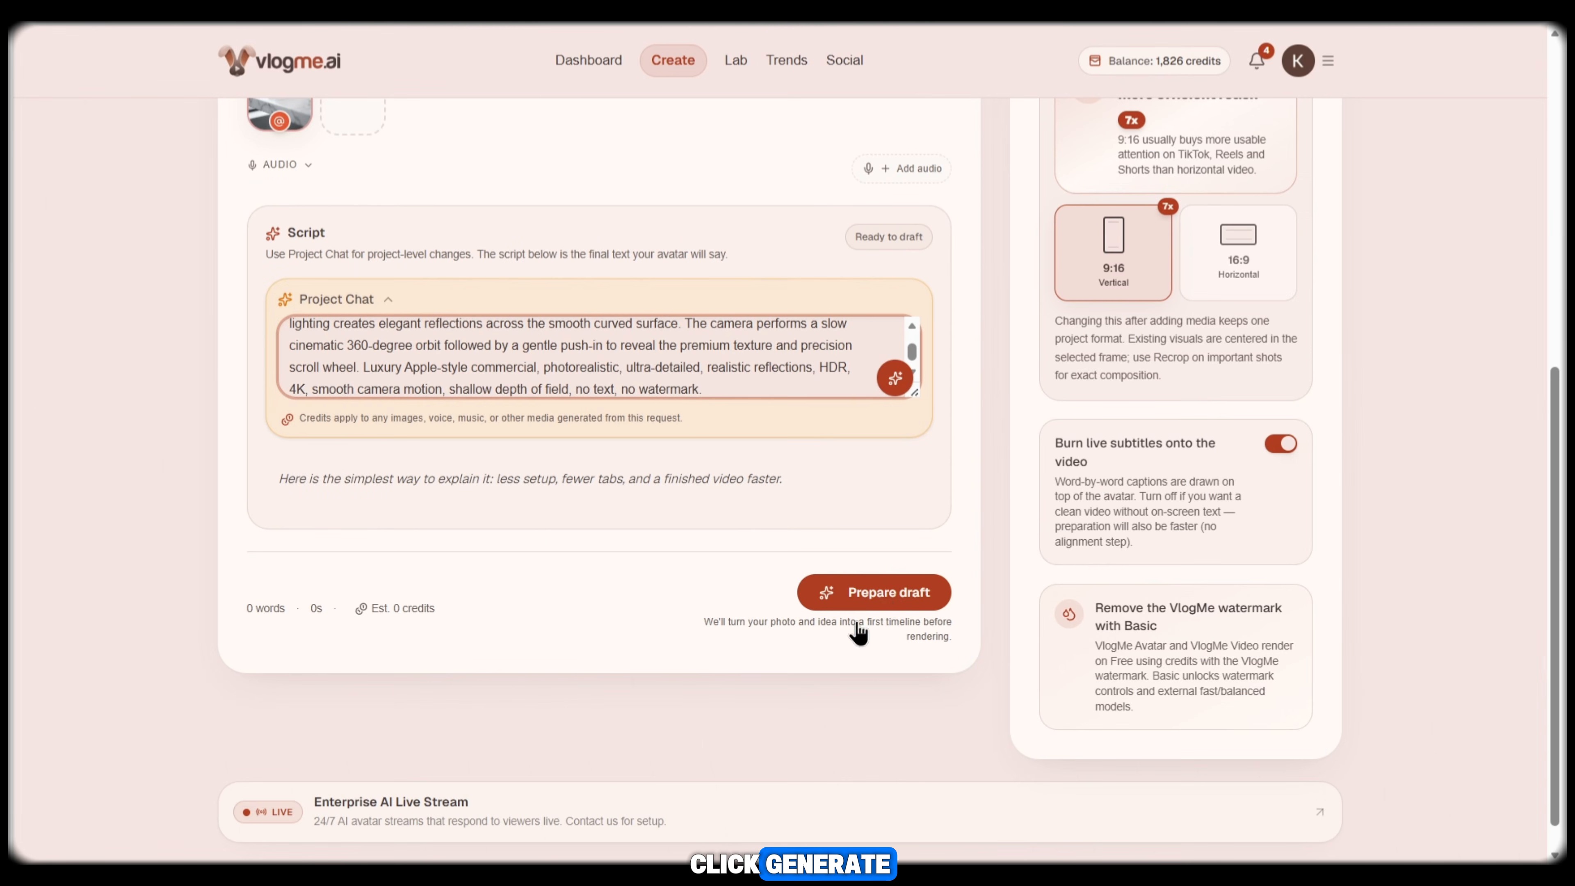
{"action": "scroll", "coordinate": [769, 497], "scroll_direction": "up", "scroll_amount": 2}
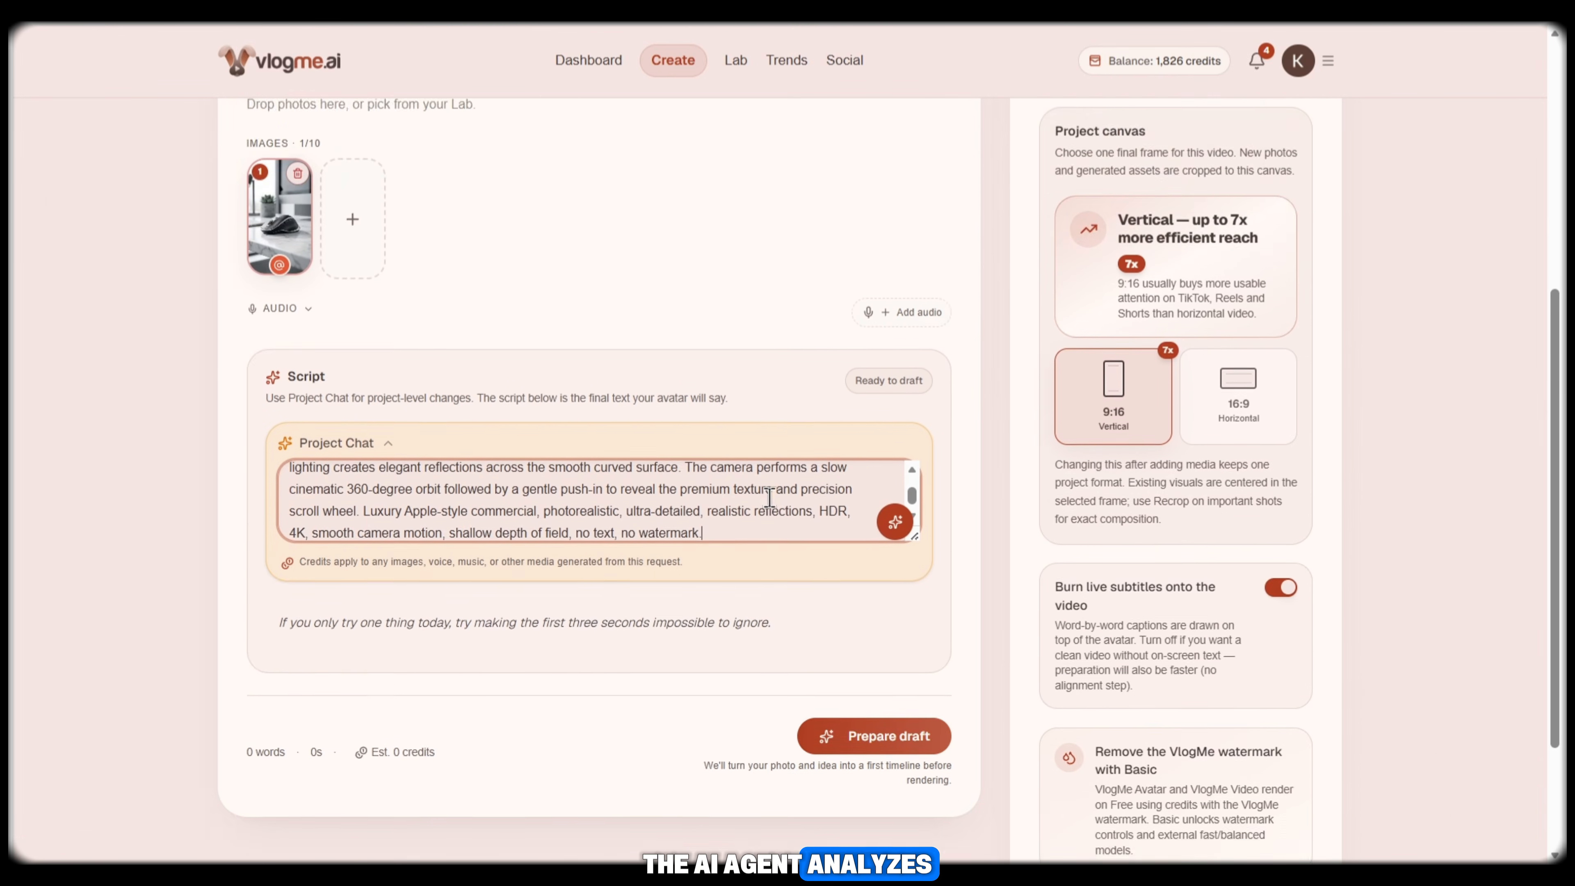
{"action": "scroll", "coordinate": [769, 496], "scroll_direction": "up", "scroll_amount": 3}
{"action": "scroll", "coordinate": [771, 506], "scroll_direction": "down", "scroll_amount": 1}
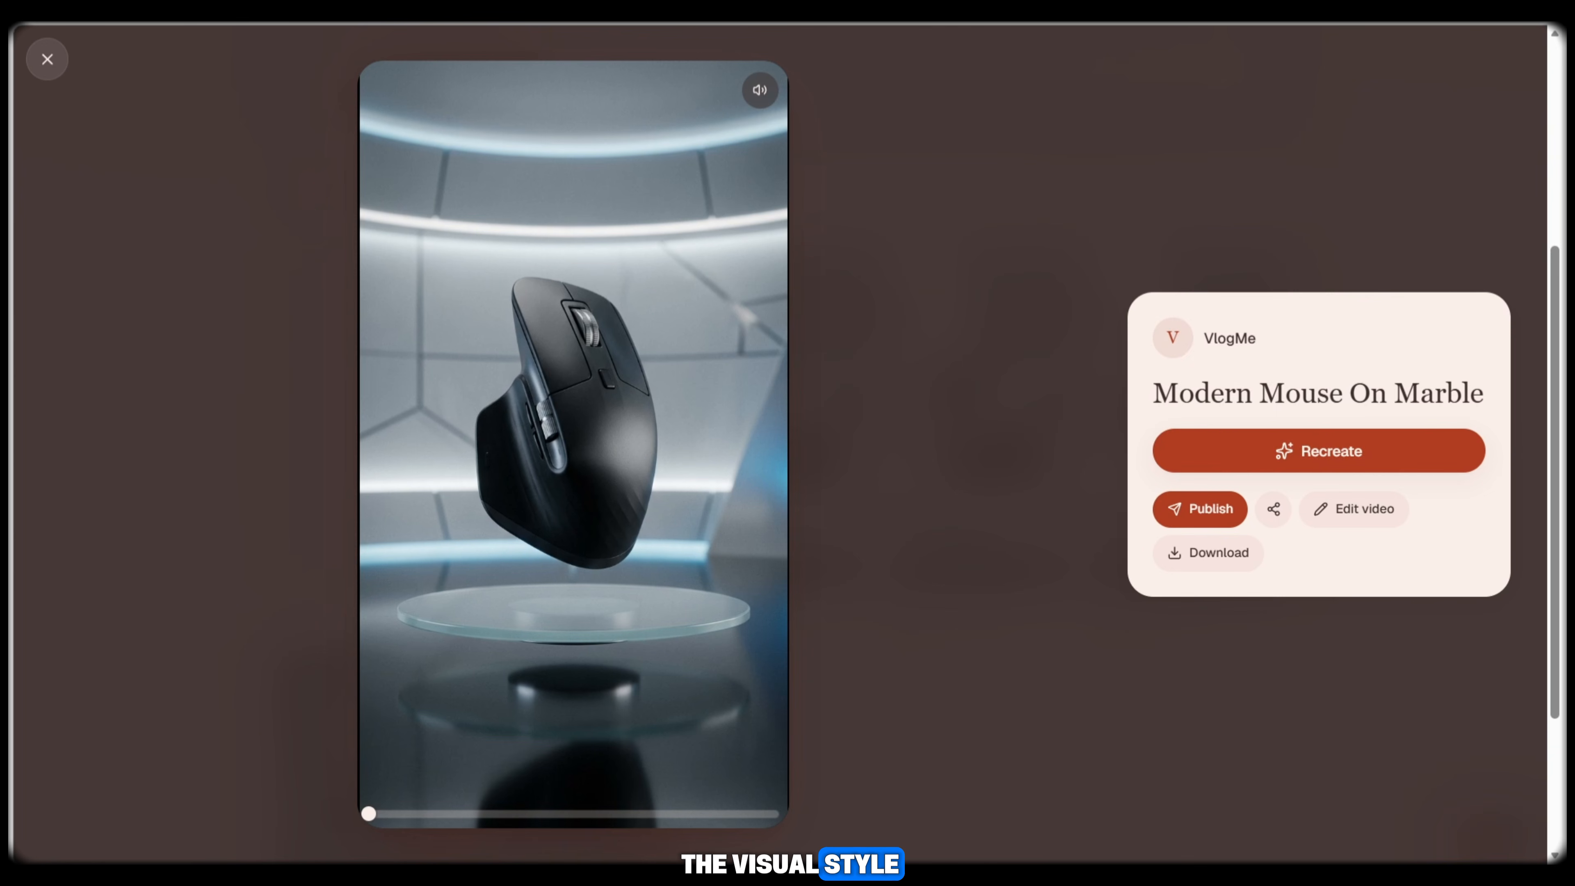
{"action": "left_click", "coordinate": [575, 450]}
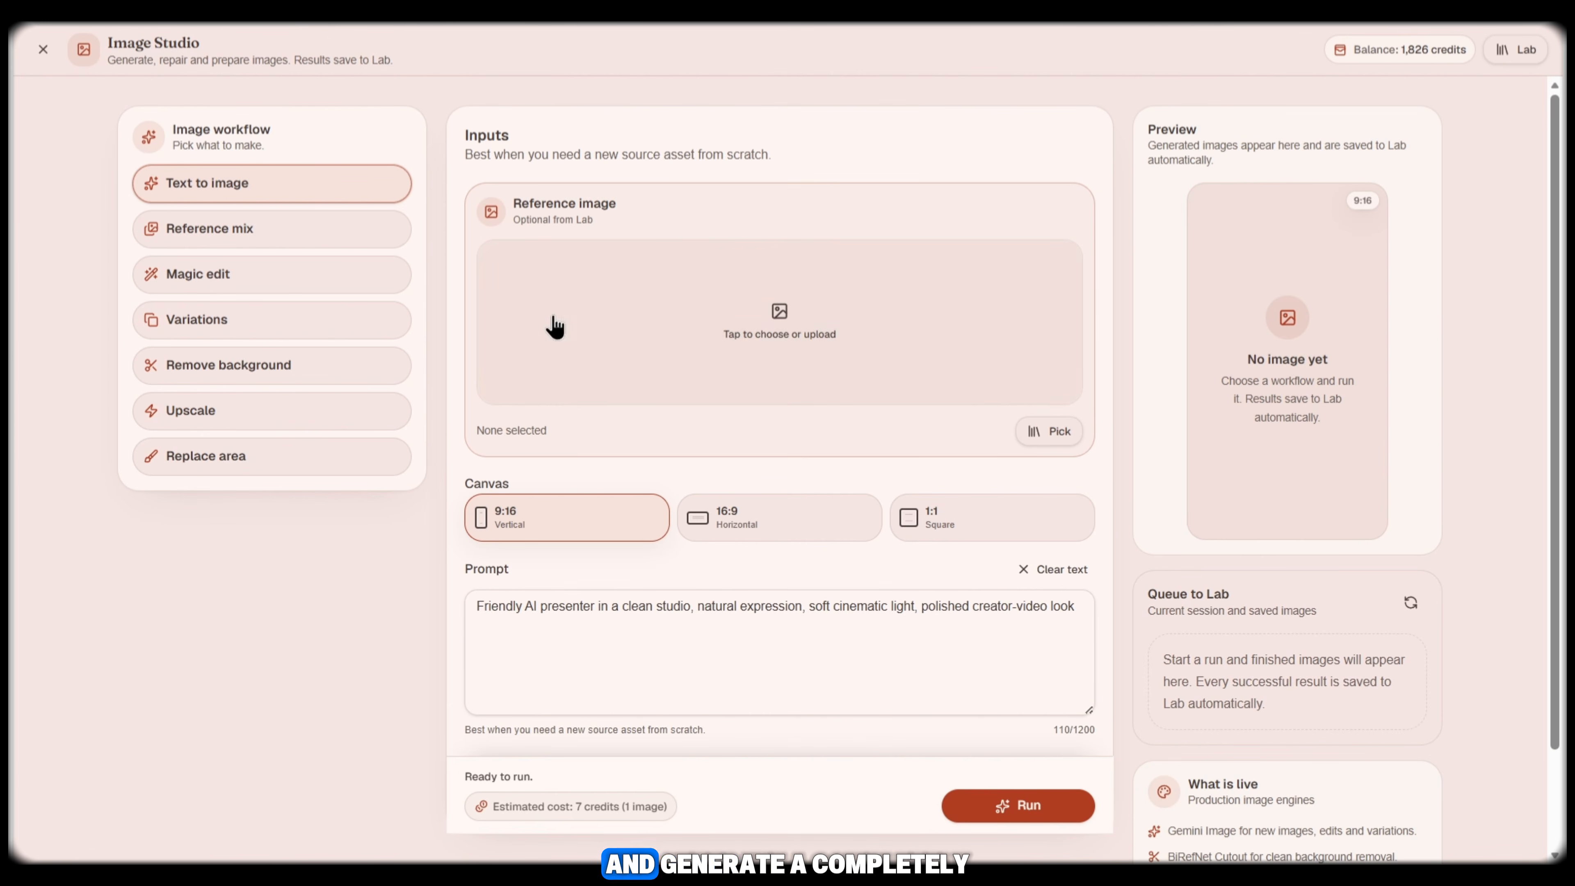
Generate a 9:16 Image Studio picture from the pasted prompt for a sleek modern home office featuring the NovaTech AirMouse Pro
{"action": "left_click", "coordinate": [590, 635]}
{"action": "right_click", "coordinate": [624, 614]}
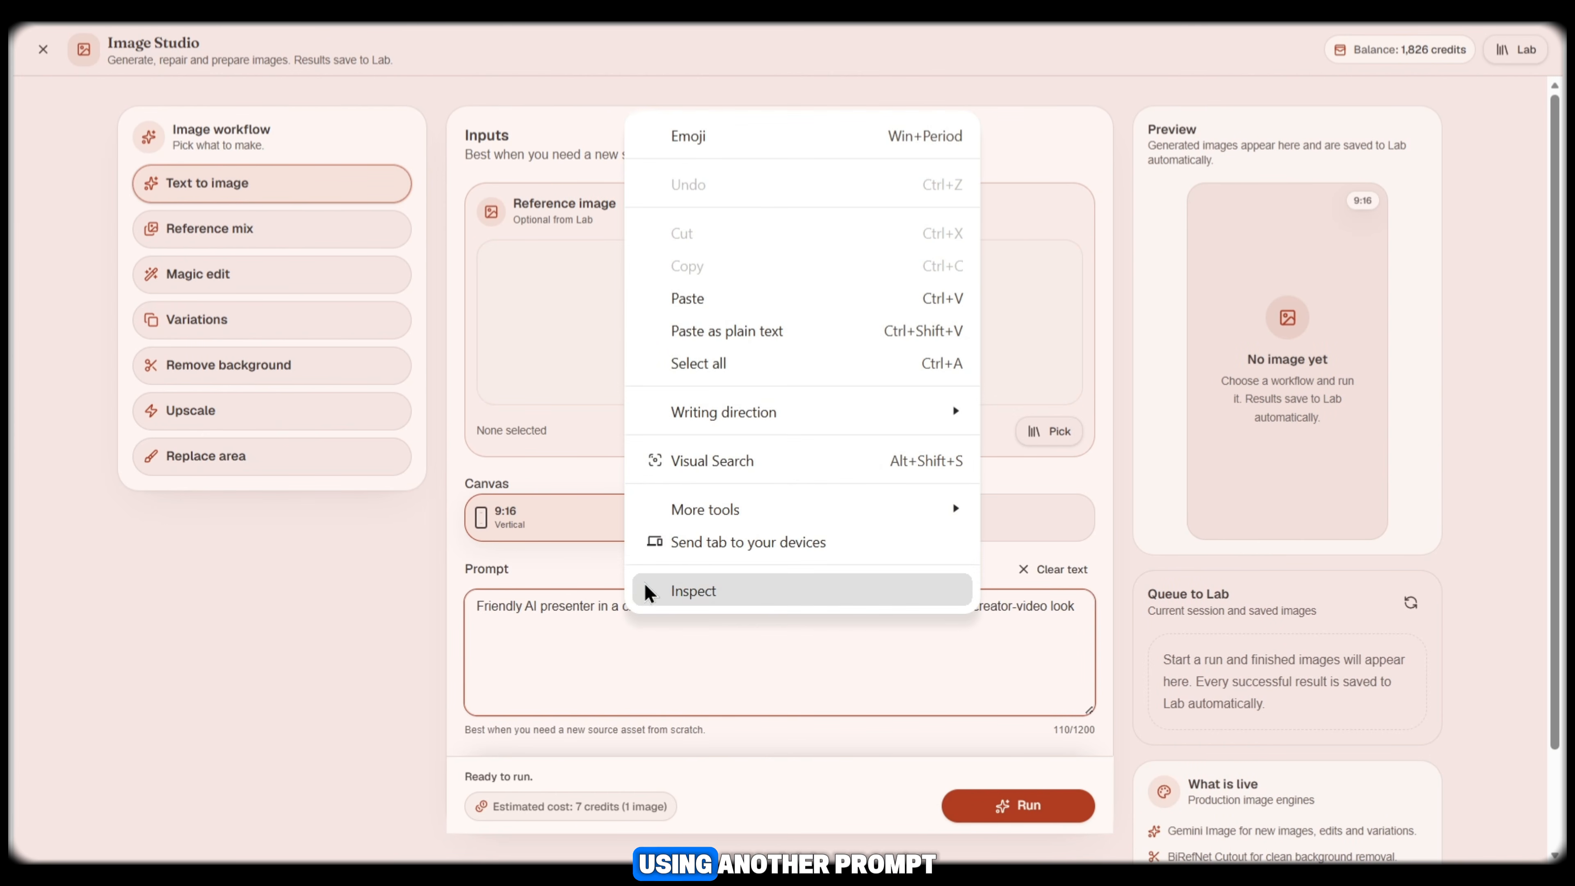
{"action": "left_click", "coordinate": [575, 616]}
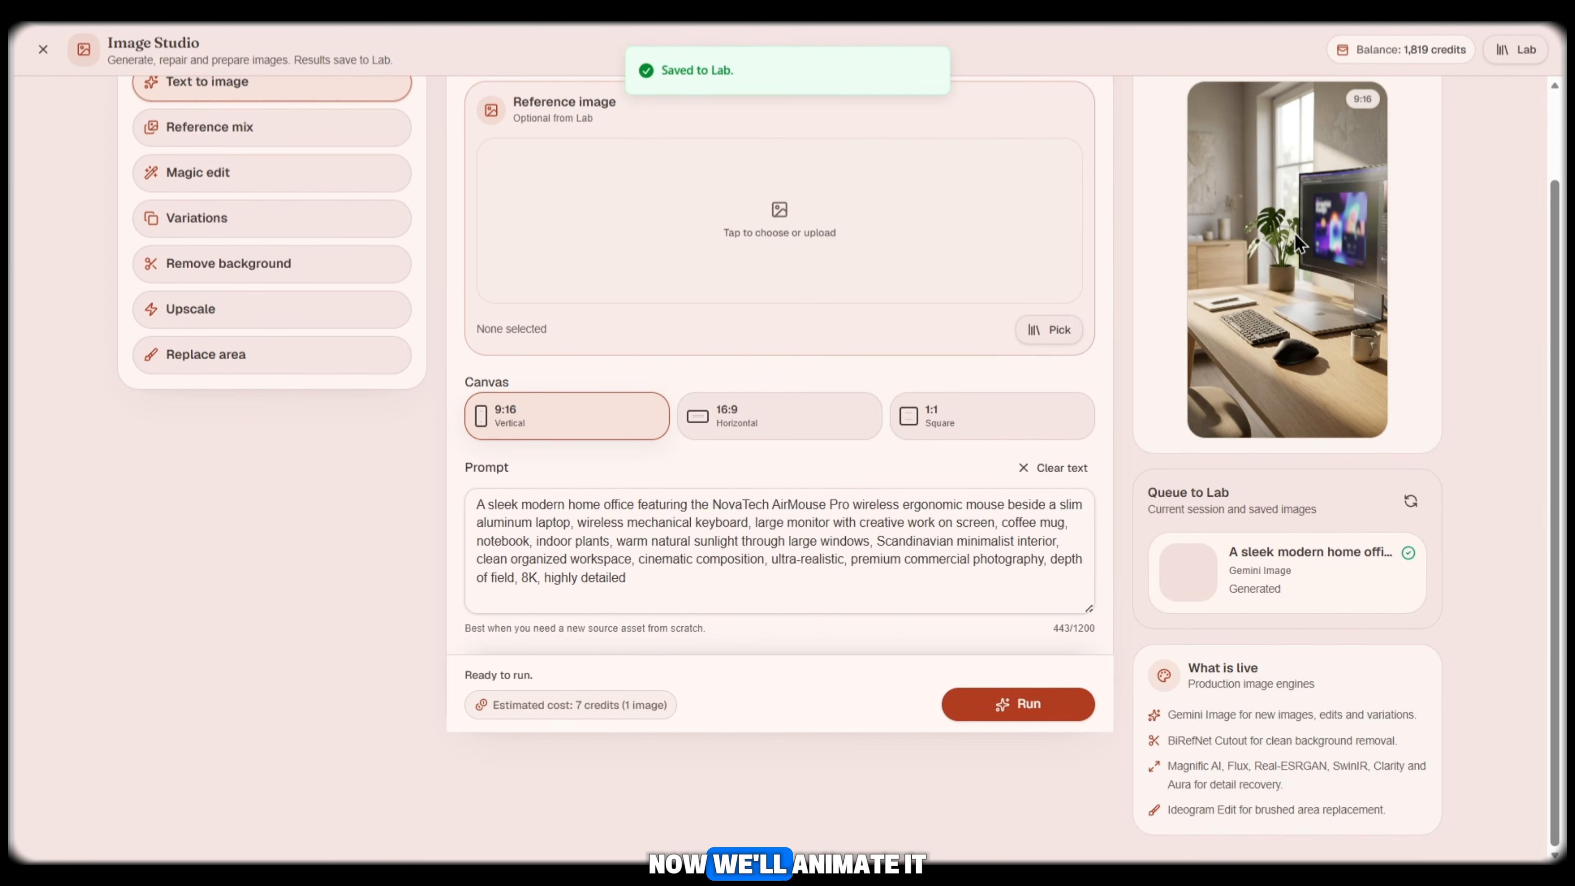
Switch to ChatGPT and copy the "VIDEO 2 – Modern Workspace" prompt for animating the generated home office image
{"action": "right_click", "coordinate": [1295, 232]}
{"action": "left_click", "coordinate": [1300, 207]}
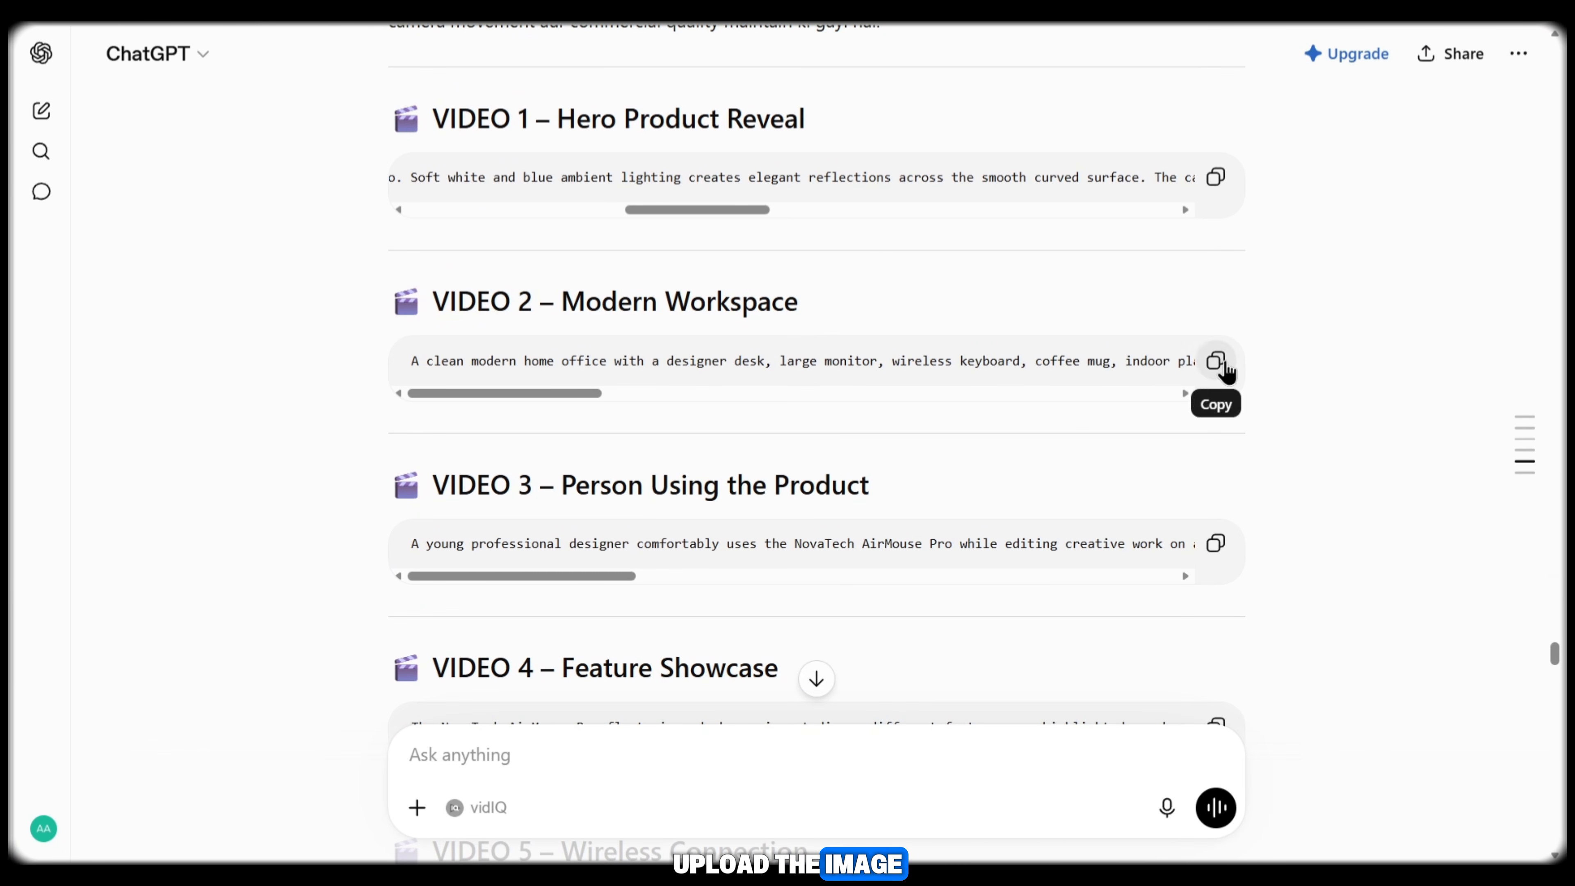
{"action": "left_click", "coordinate": [1215, 361]}
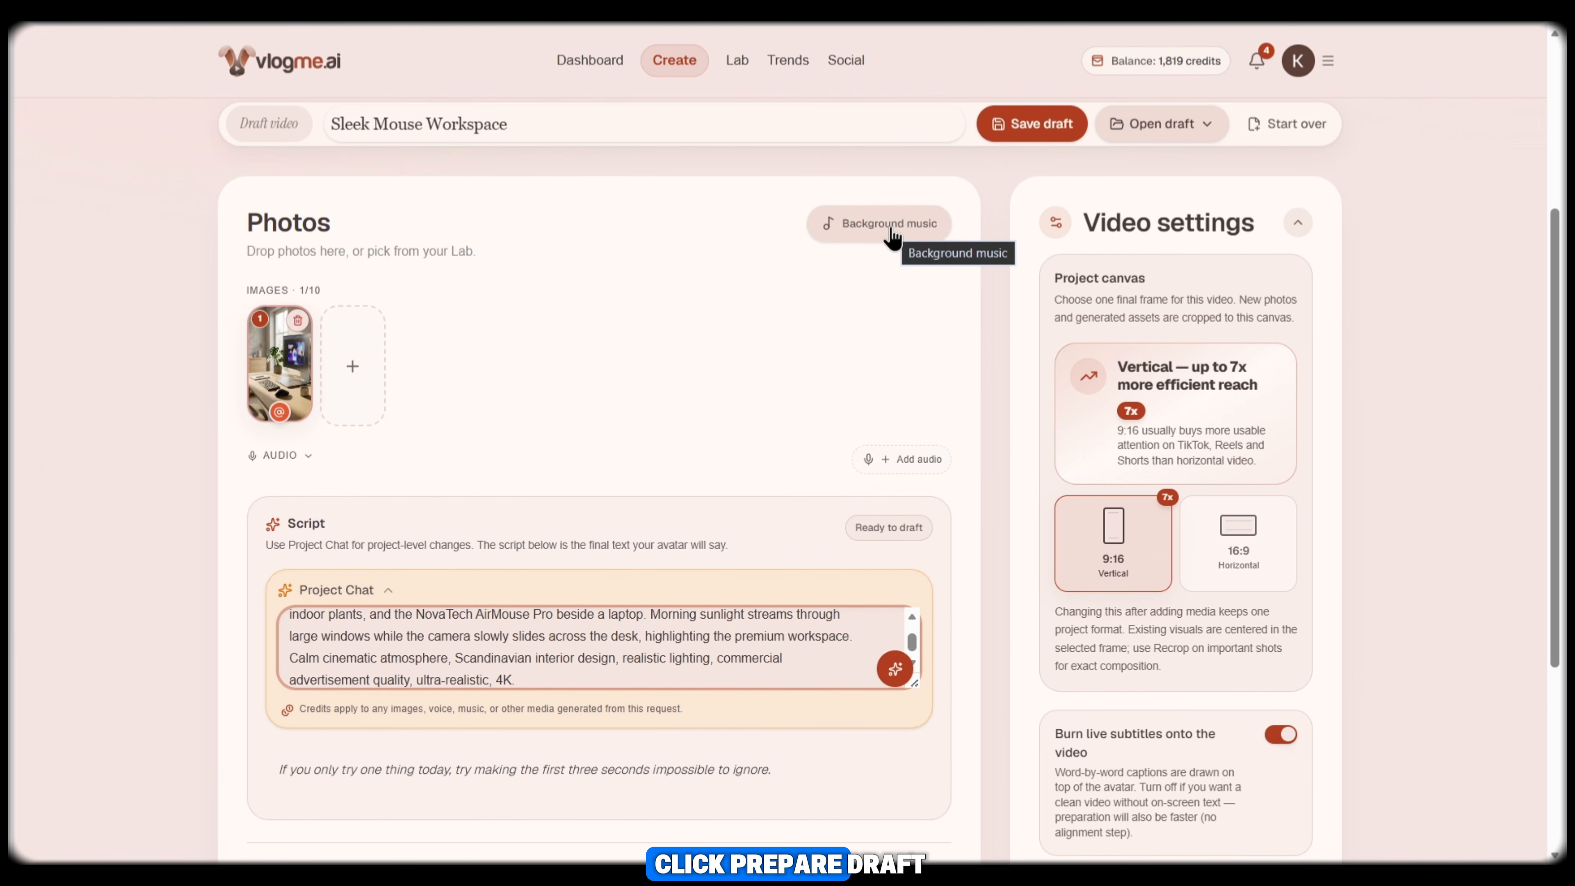
Check the background music option and prepare the video draft from the home office photo and the Modern Workspace prompt
{"action": "left_click", "coordinate": [868, 223]}
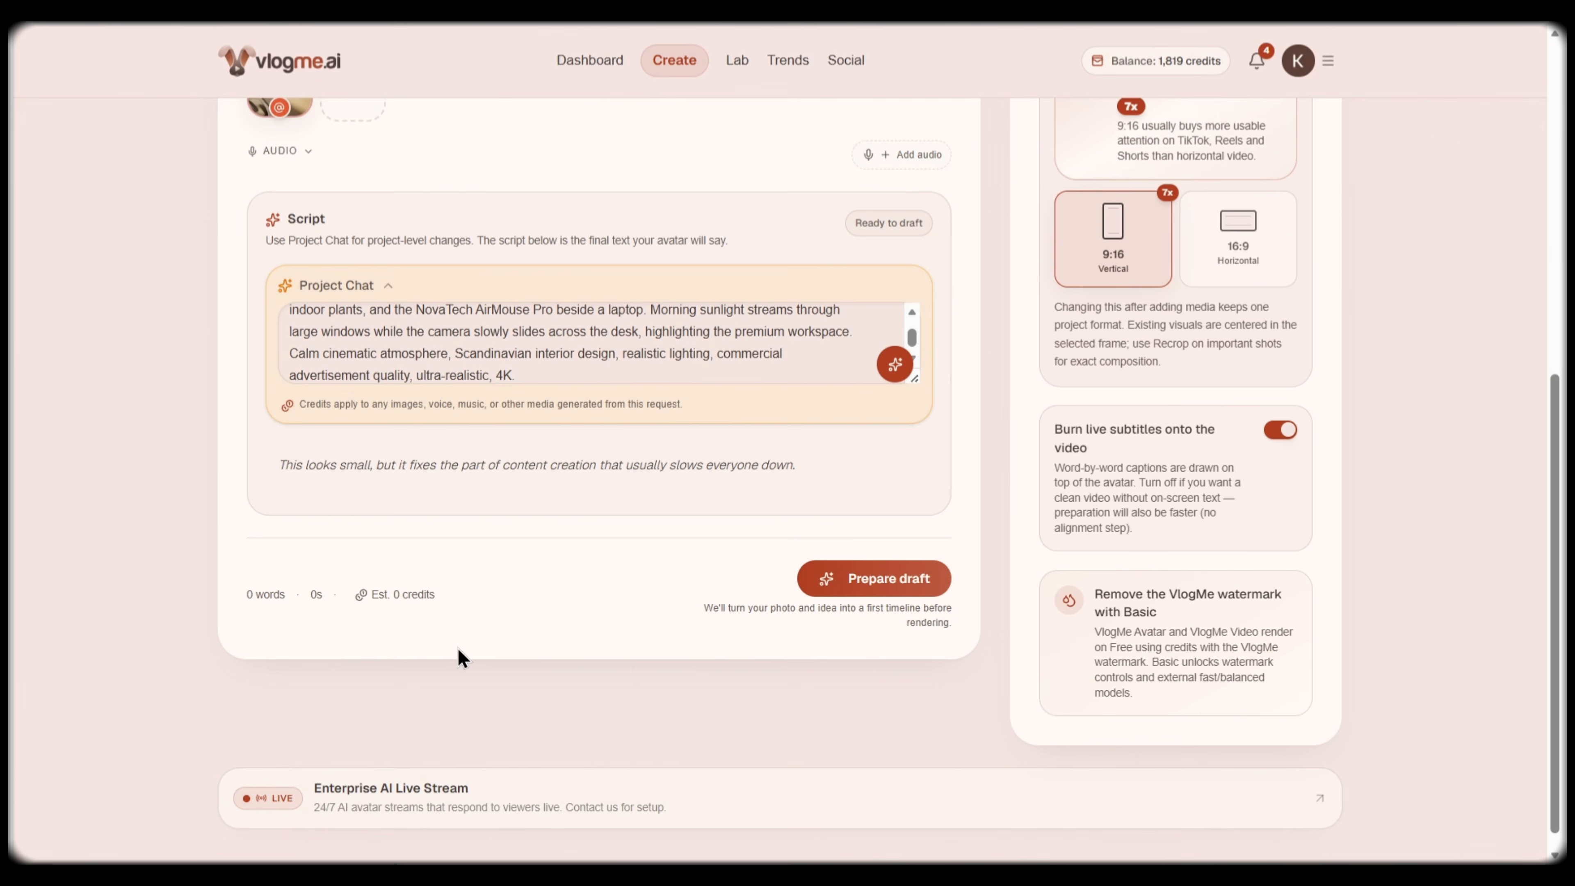
{"action": "left_click", "coordinate": [874, 586]}
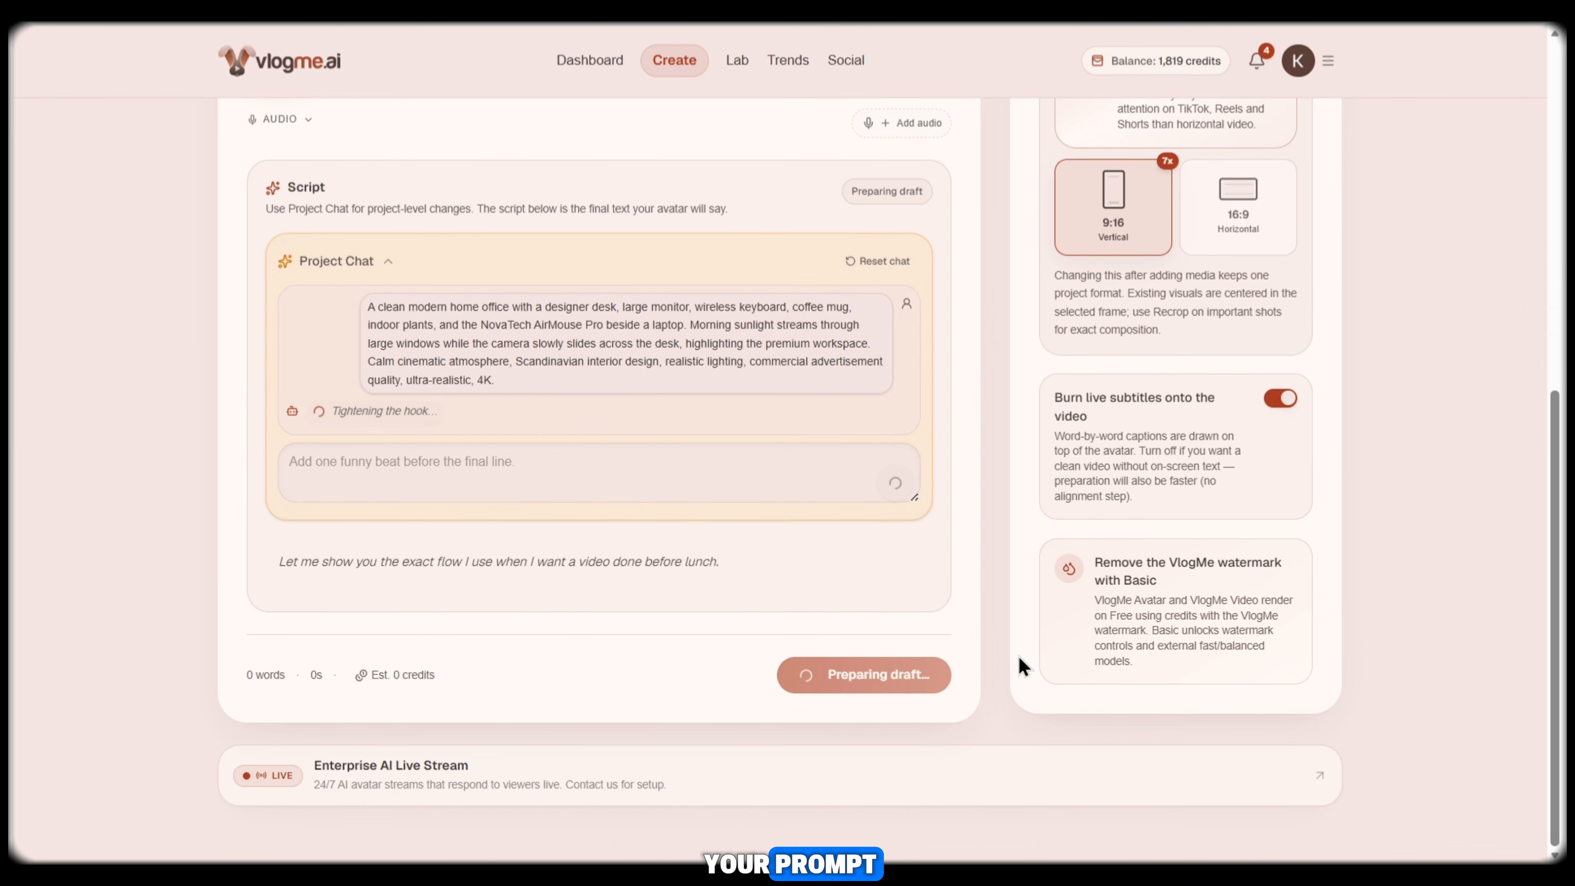
{"action": "scroll", "coordinate": [787, 595], "scroll_direction": "down", "scroll_amount": 5}
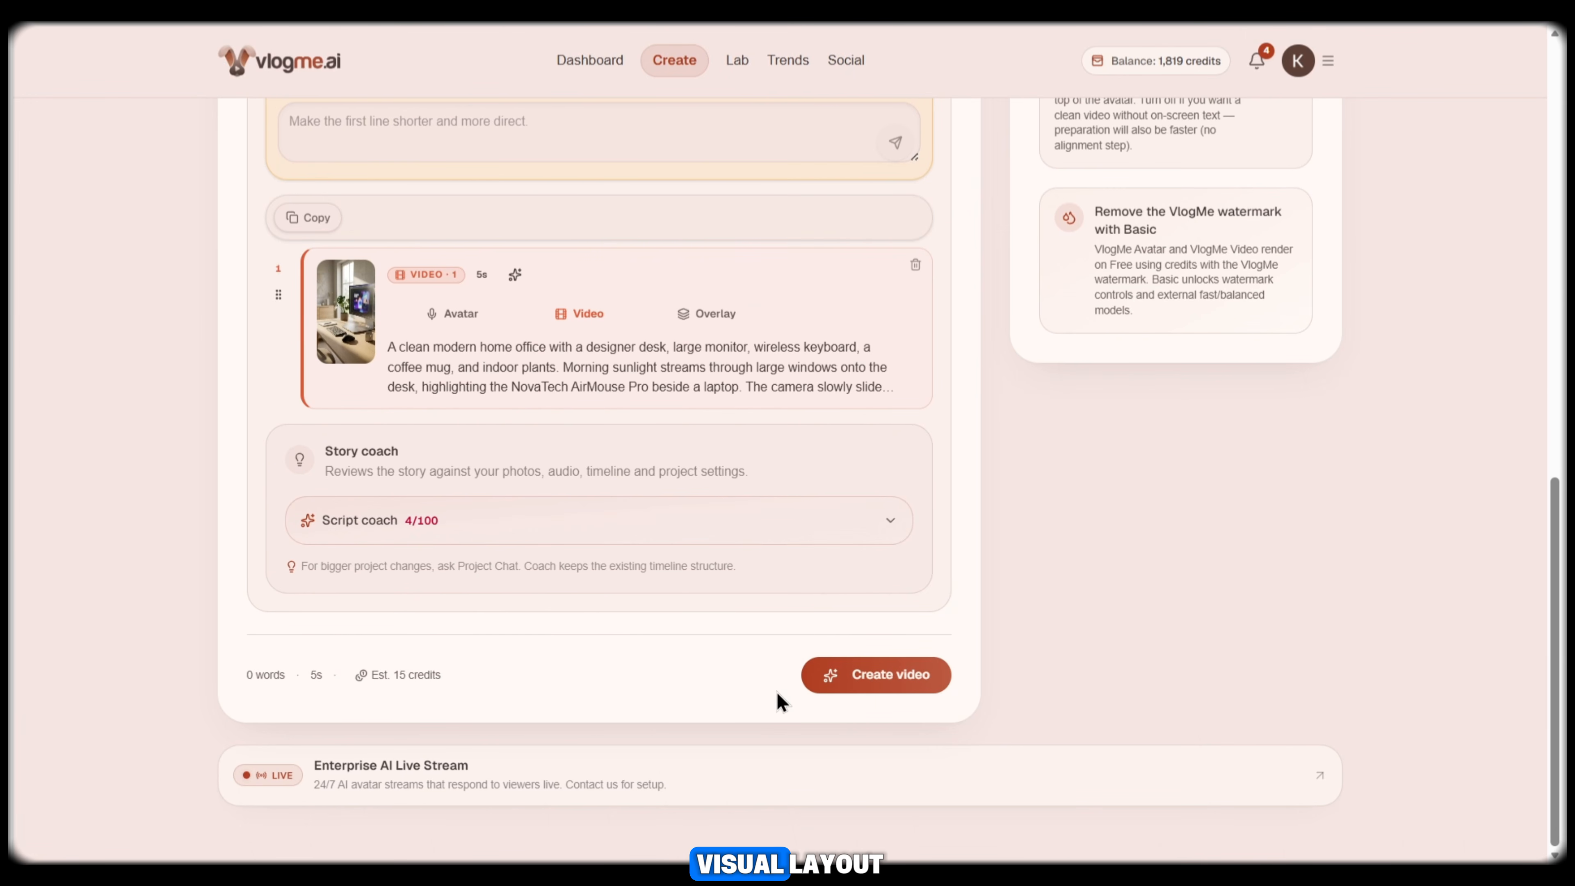
Run the Script coach on the home office draft, review its feedback, and start creating the 5-second video
{"action": "left_click", "coordinate": [822, 540]}
{"action": "scroll", "coordinate": [642, 550], "scroll_direction": "down", "scroll_amount": 5}
{"action": "scroll", "coordinate": [642, 549], "scroll_direction": "up", "scroll_amount": 5}
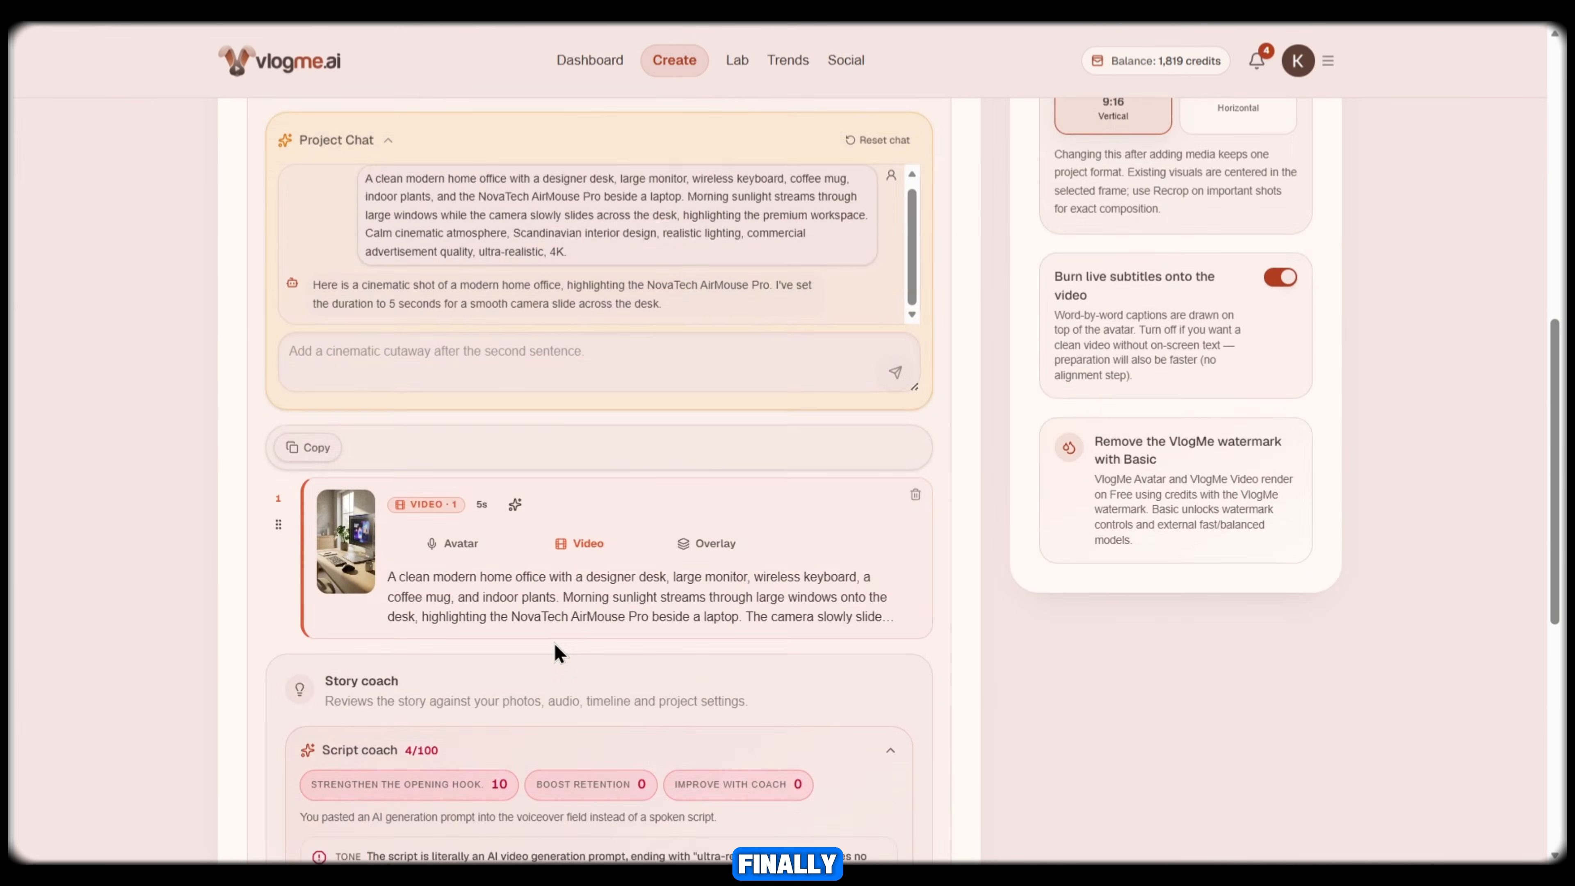
{"action": "scroll", "coordinate": [806, 620], "scroll_direction": "down", "scroll_amount": 5}
{"action": "left_click", "coordinate": [819, 673]}
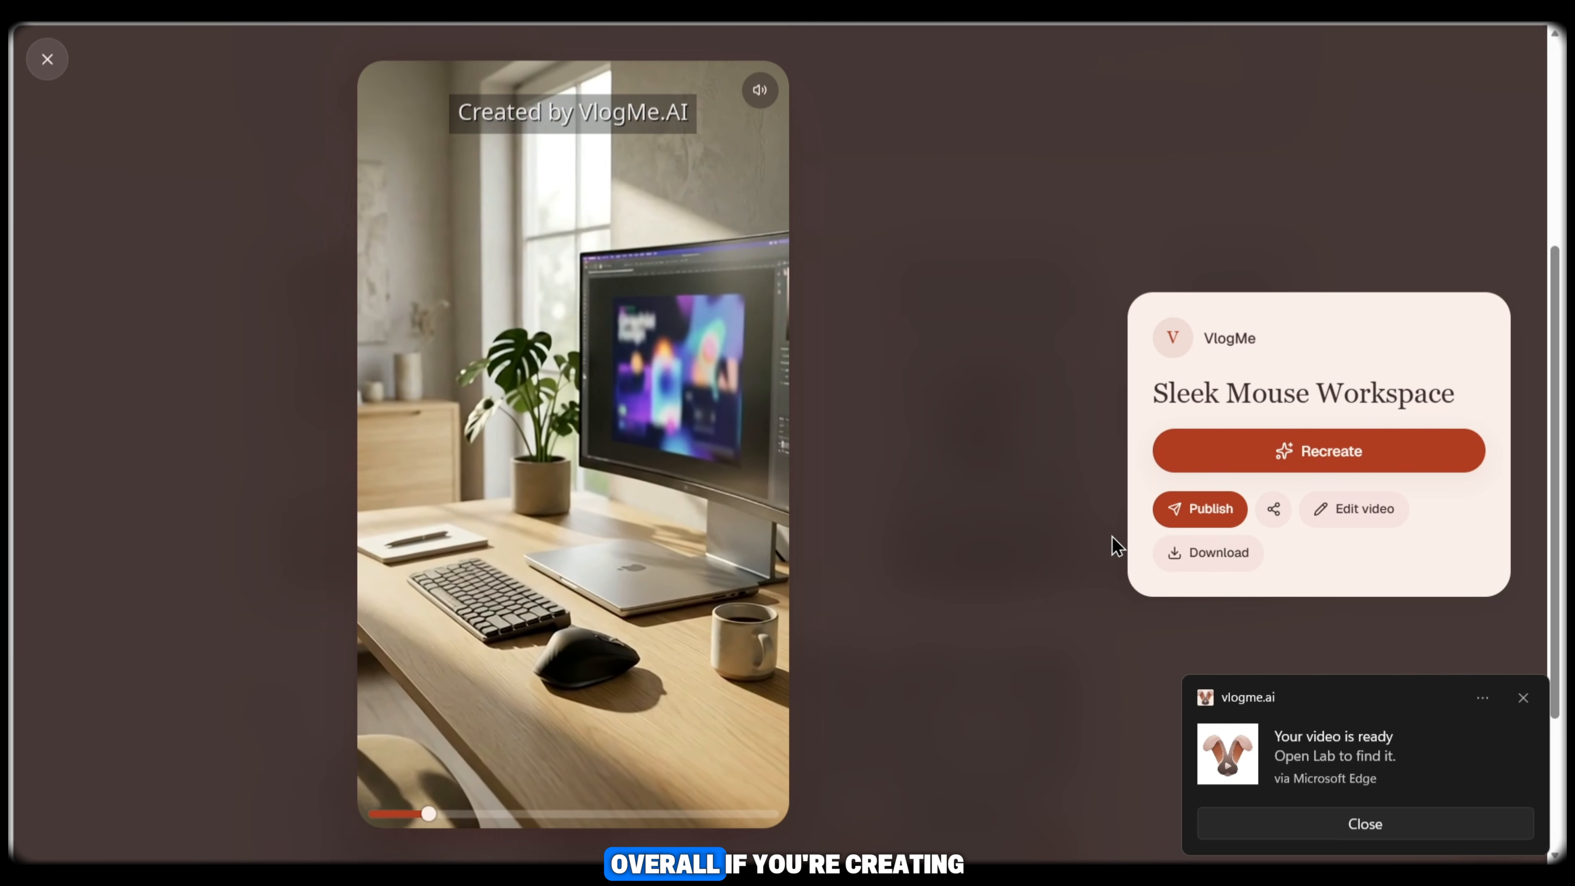
Download the finished Sleek Mouse Workspace video, save Sleek_Mouse_Workspace.mp4, and close the video preview
{"action": "left_click", "coordinate": [1193, 547]}
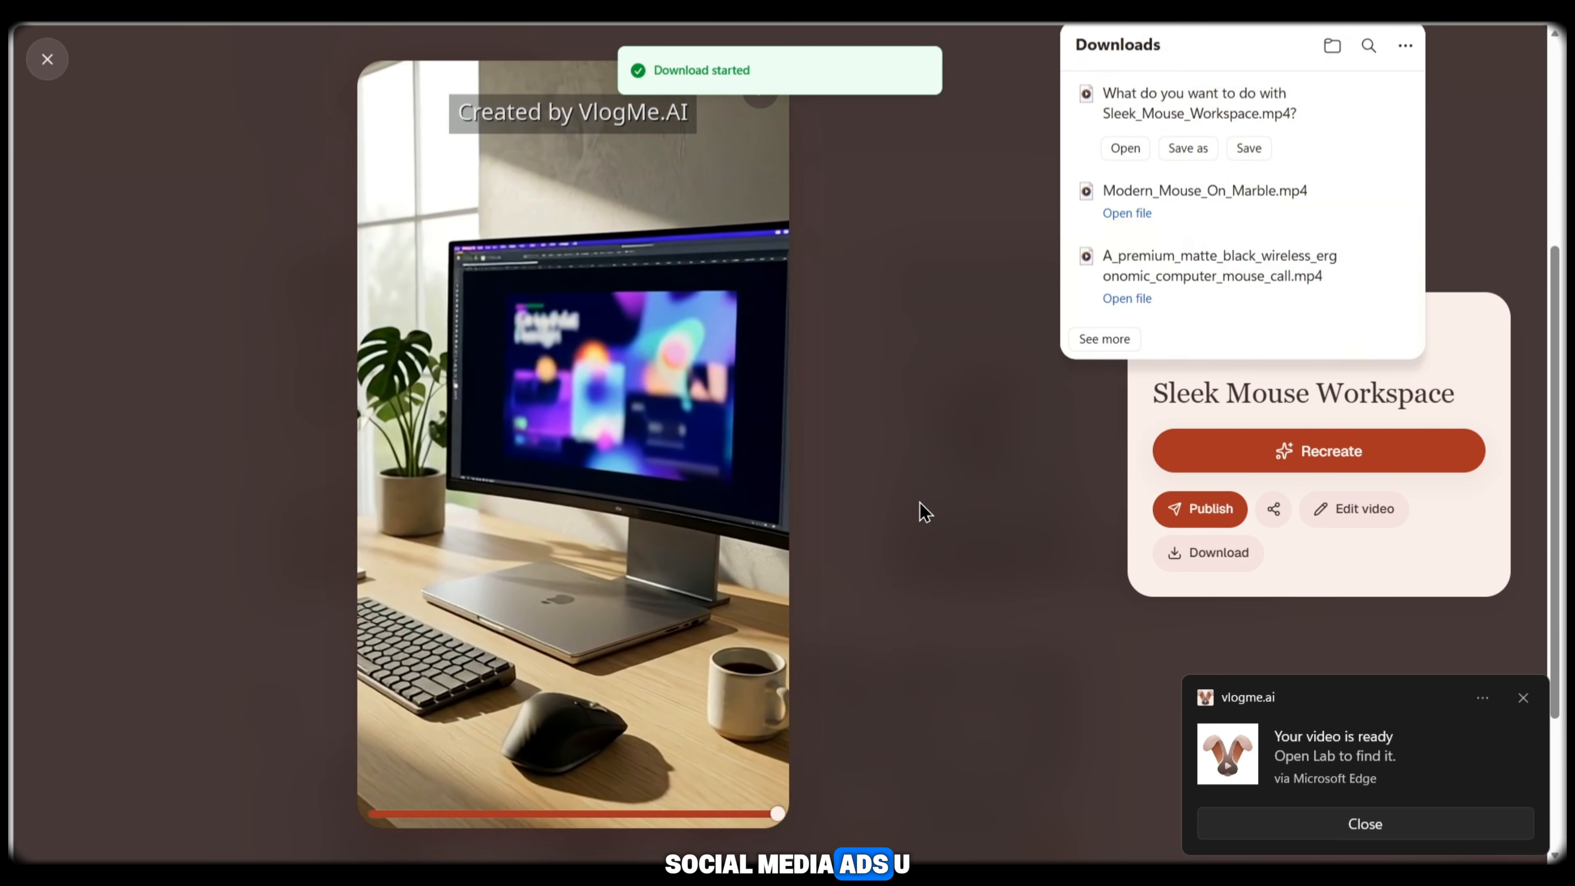
{"action": "left_click", "coordinate": [1253, 150]}
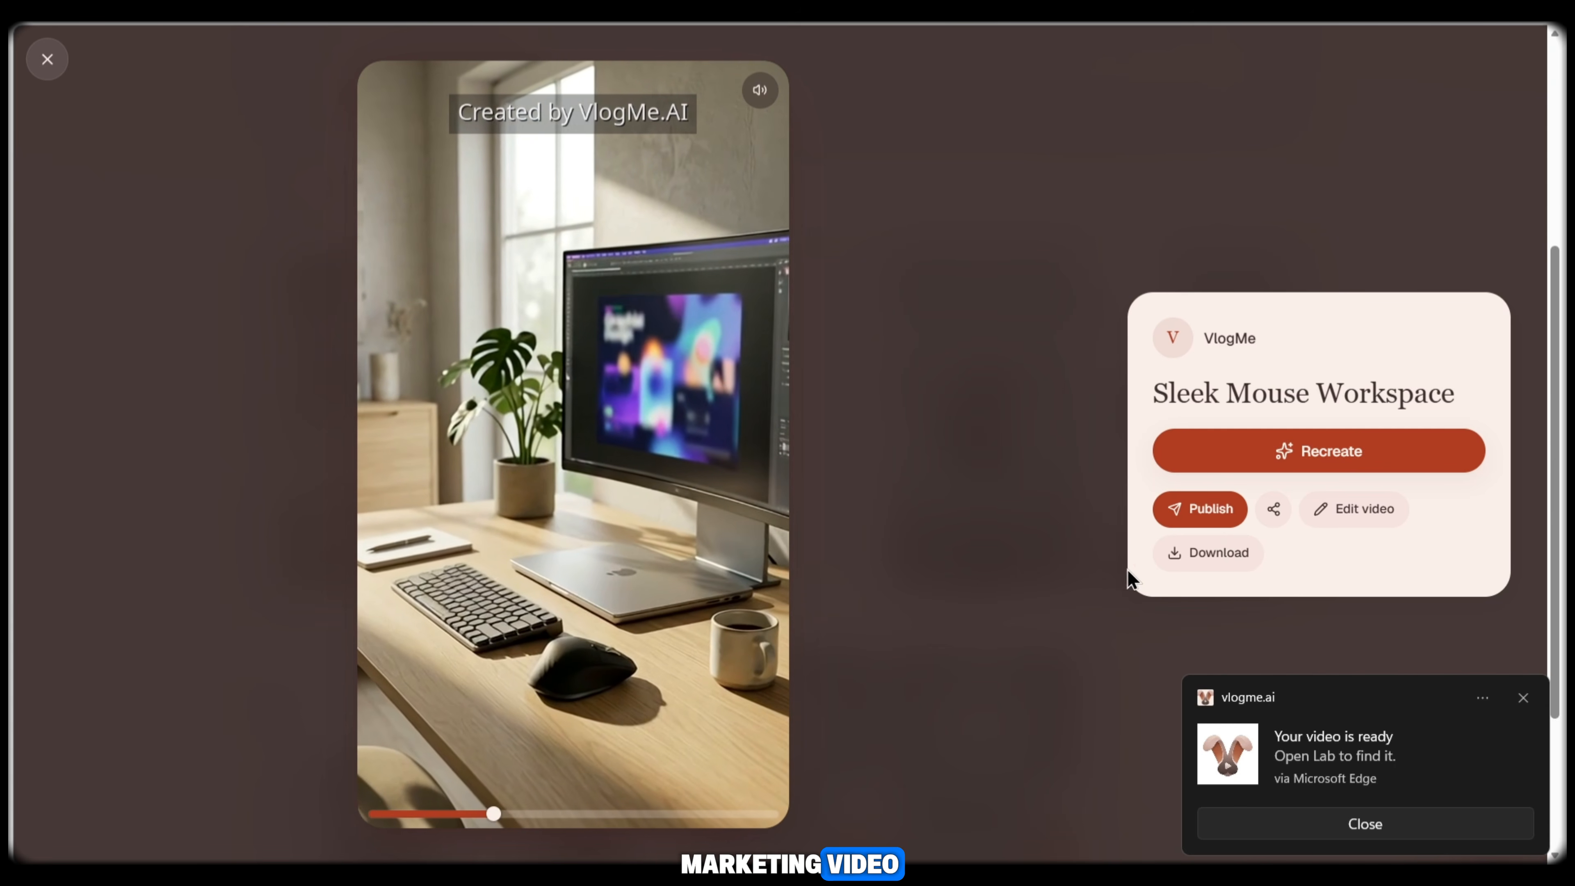
{"action": "left_click", "coordinate": [1195, 552]}
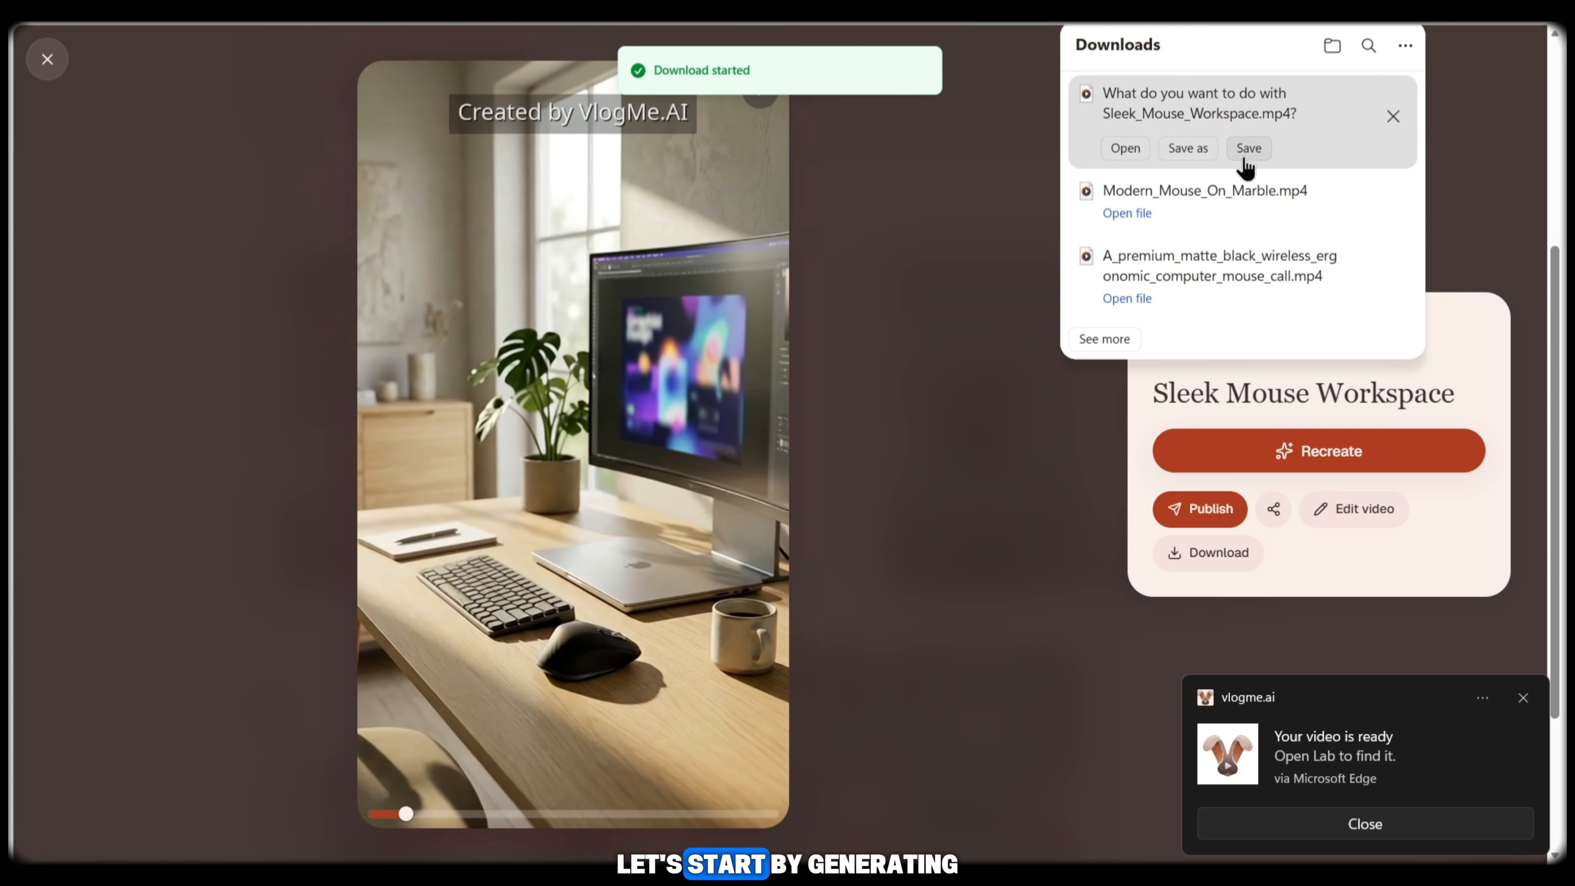
{"action": "left_click", "coordinate": [1248, 148]}
{"action": "left_click", "coordinate": [44, 62]}
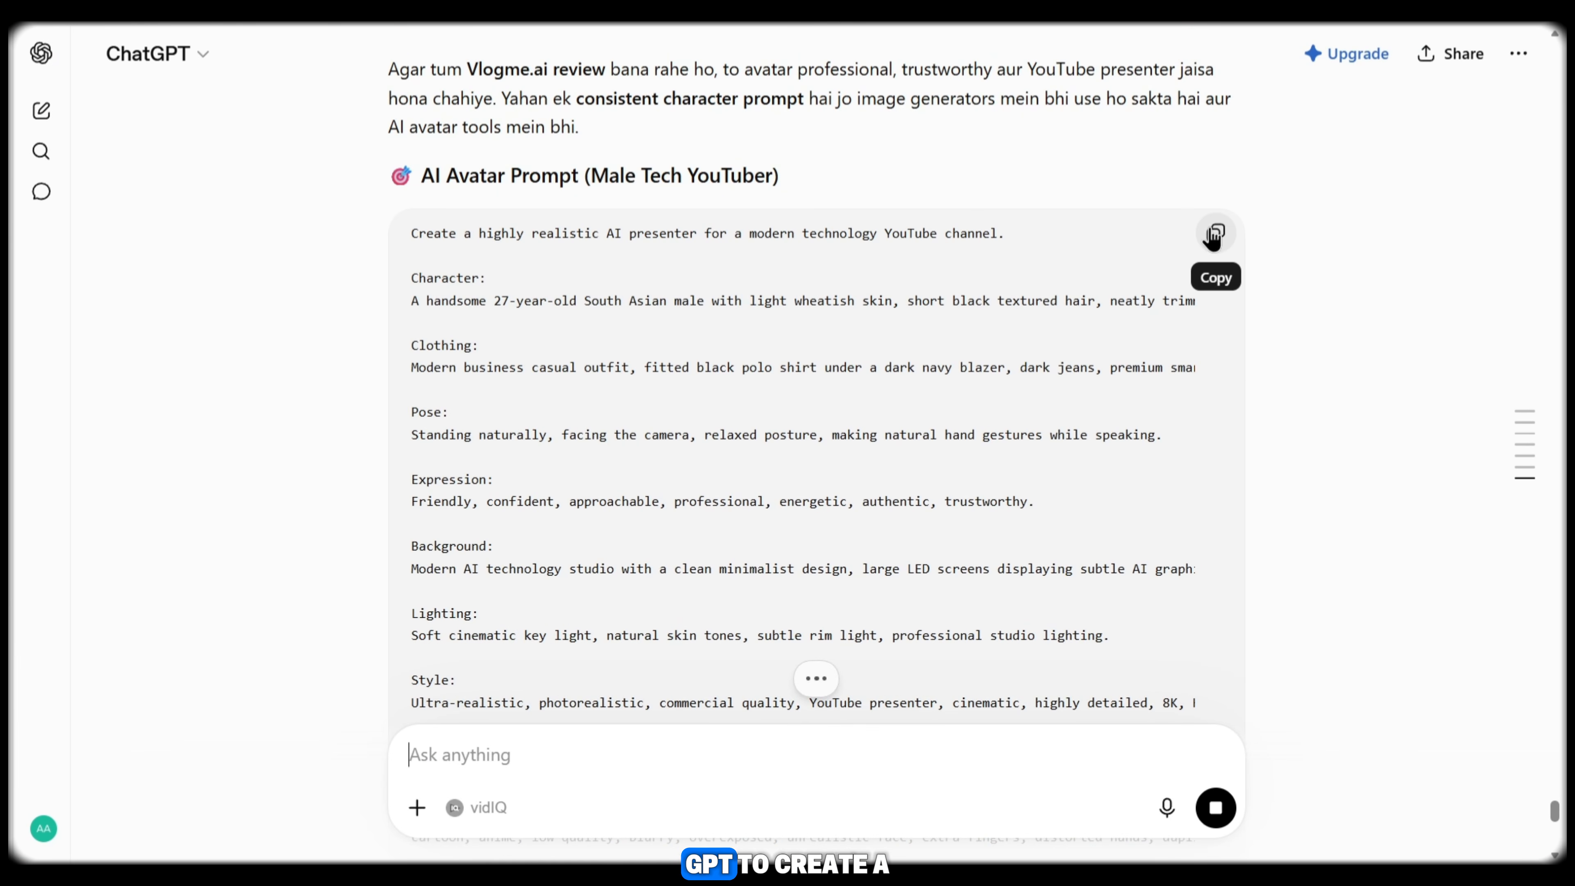
Generate a 9:16 avatar picture in VlogMe's Image Studio from ChatGPT's "AI Avatar Prompt (Male Tech YouTuber)"
{"action": "left_click", "coordinate": [1215, 234]}
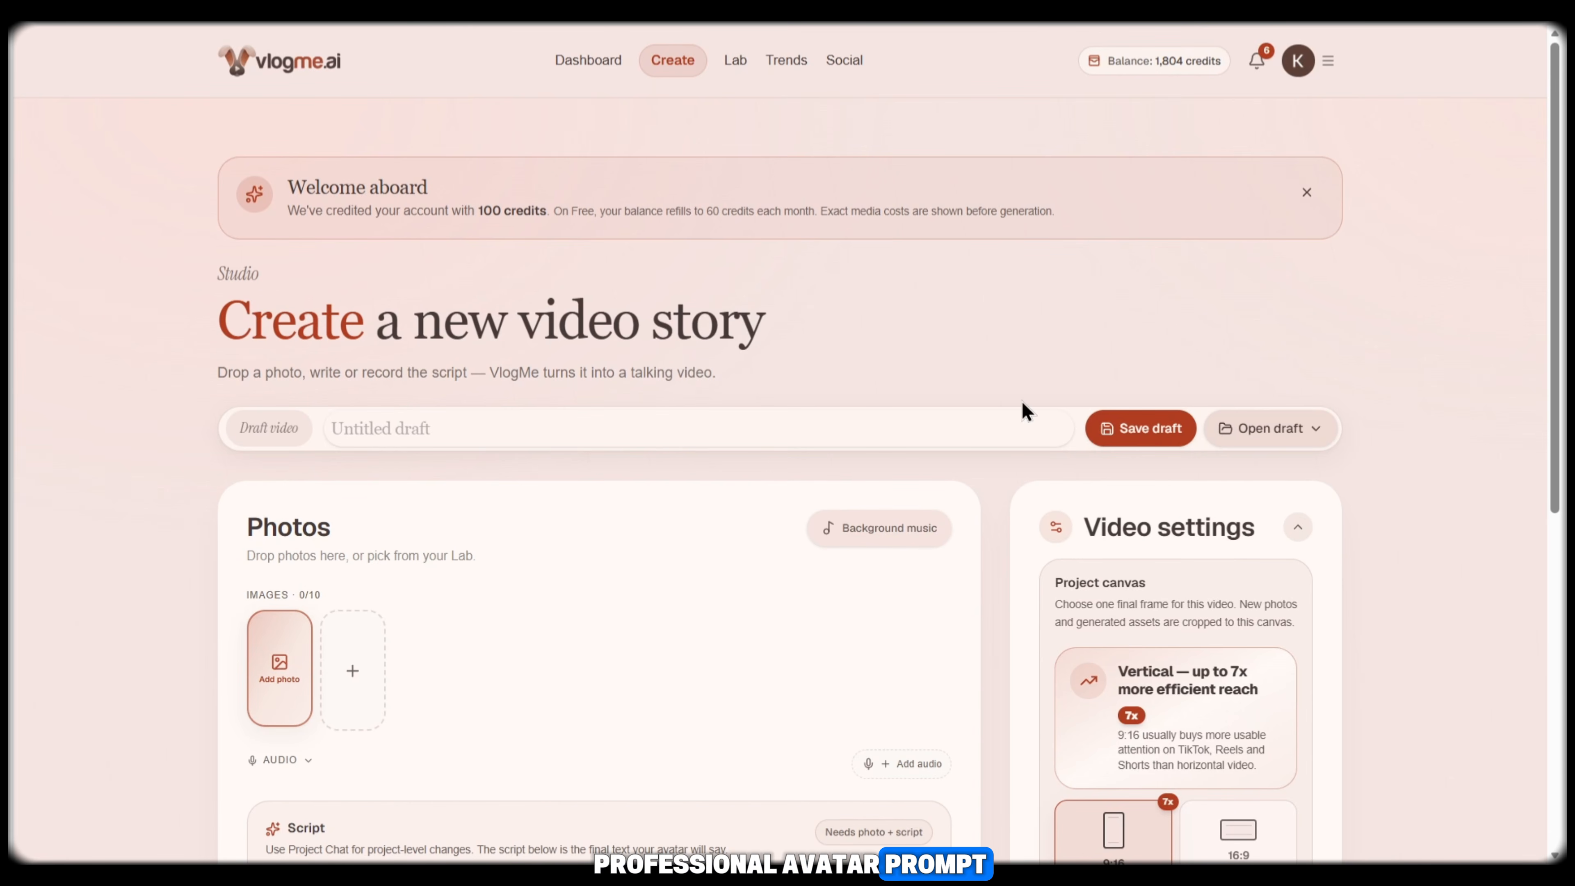
{"action": "left_click", "coordinate": [597, 67]}
{"action": "left_click", "coordinate": [1121, 320]}
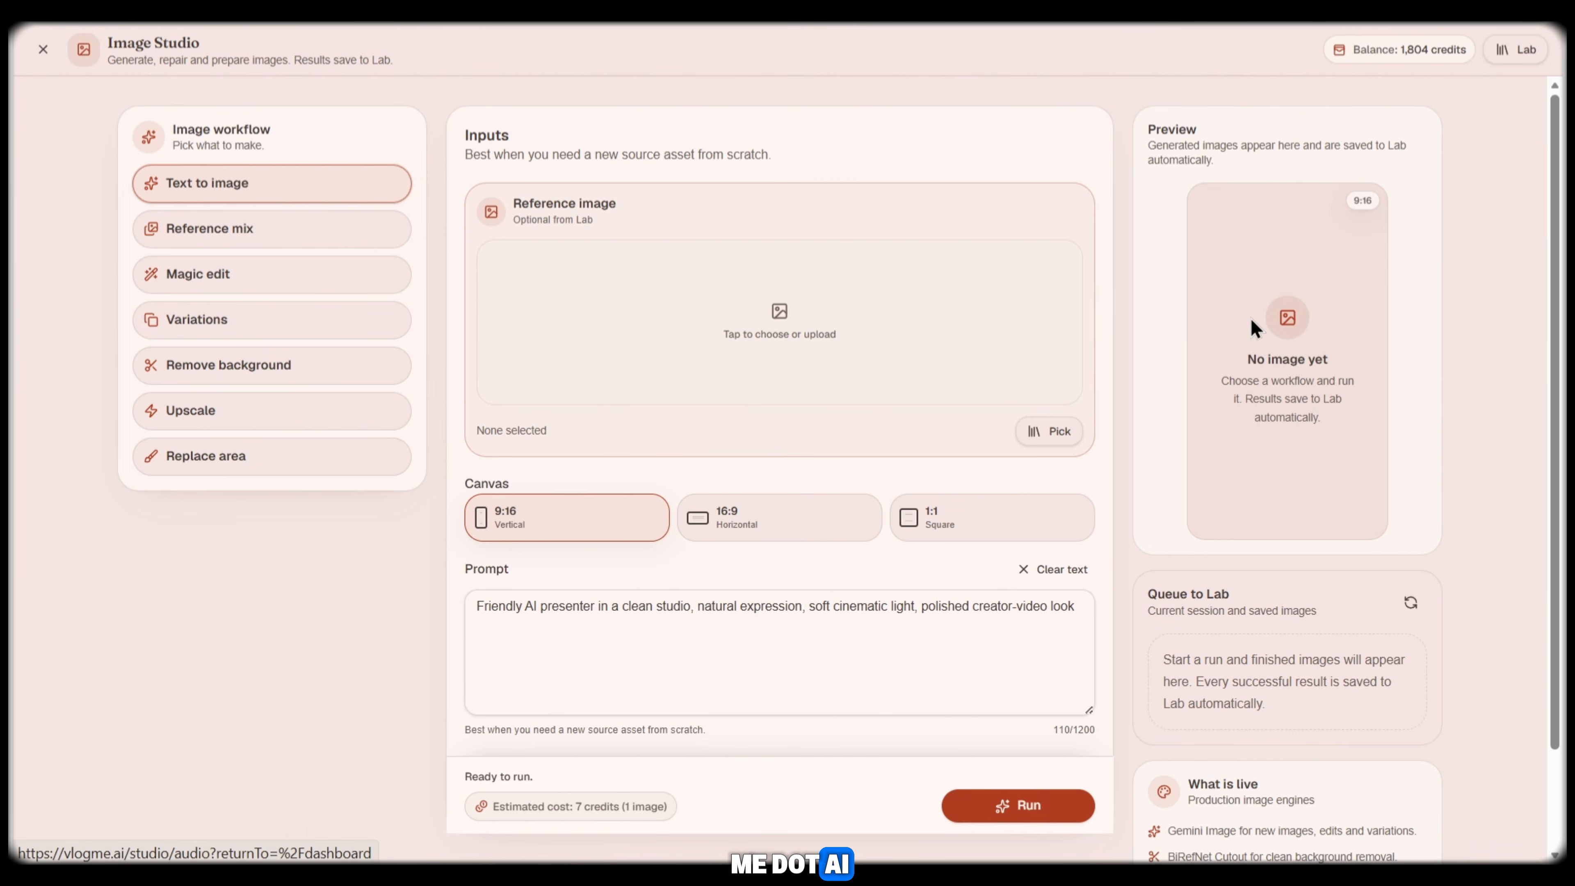
{"action": "left_click", "coordinate": [587, 641]}
{"action": "key", "text": "ctrl+a"}
{"action": "key", "text": "ctrl+v"}
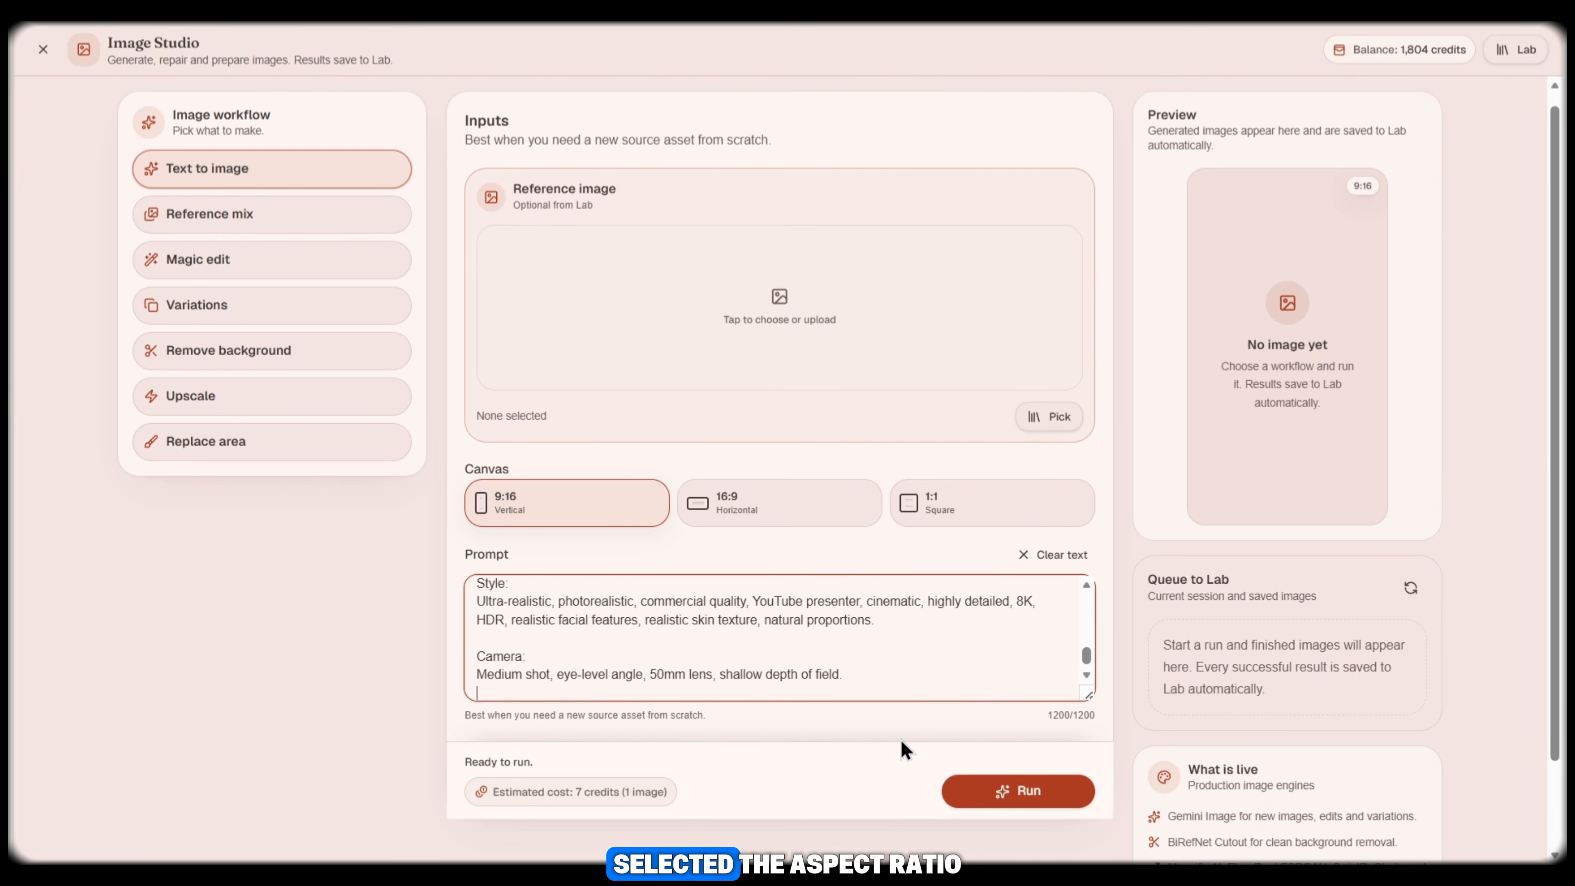
{"action": "scroll", "coordinate": [901, 741], "scroll_direction": "down", "scroll_amount": 2}
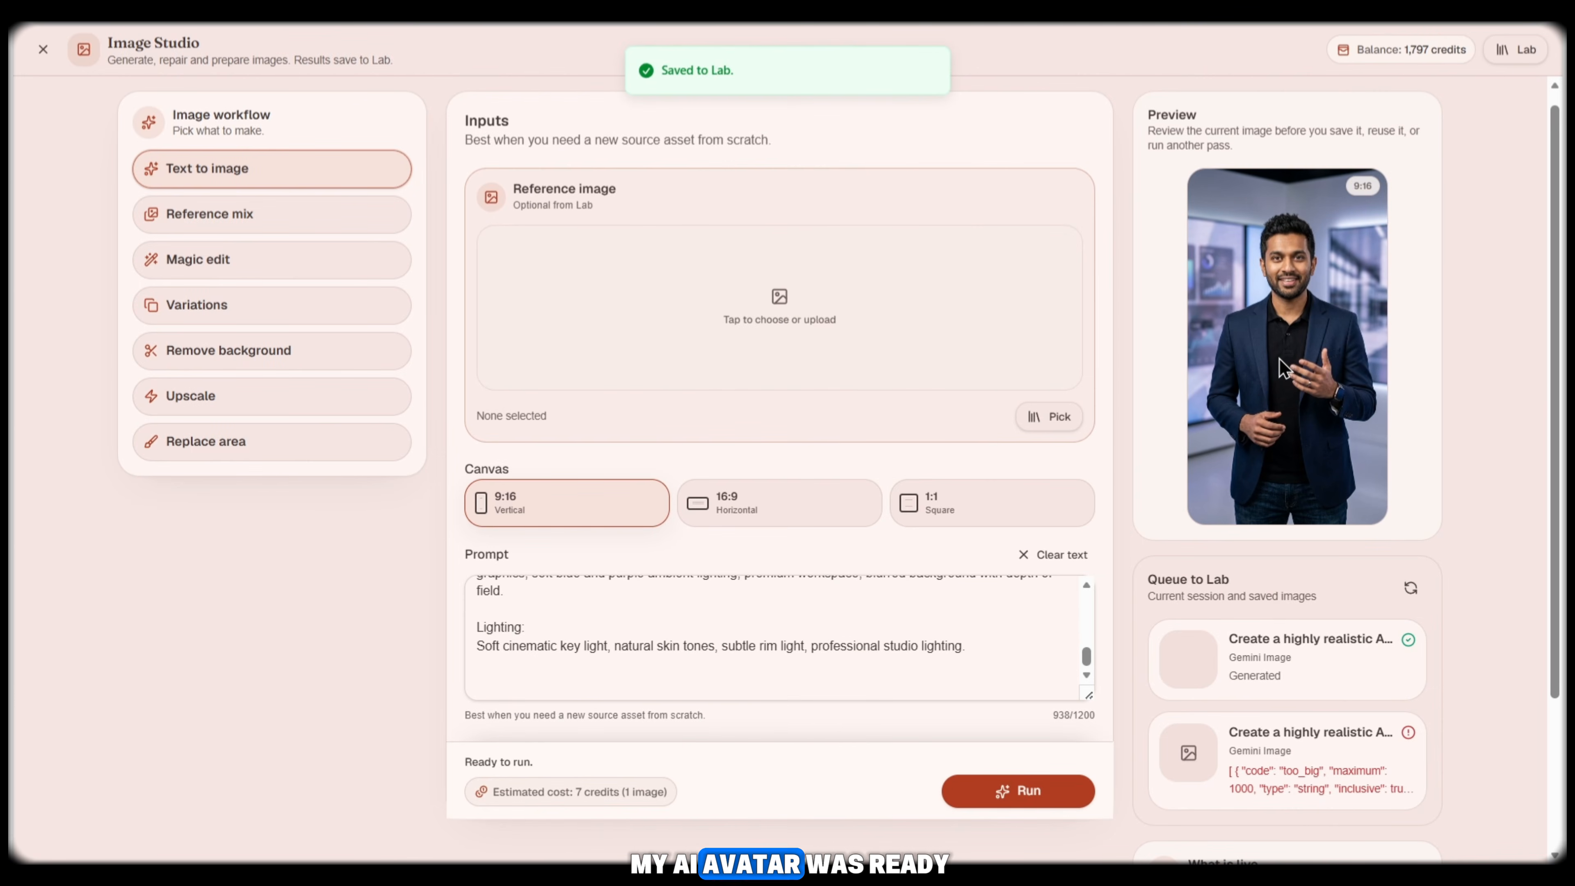
{"action": "left_click", "coordinate": [39, 57]}
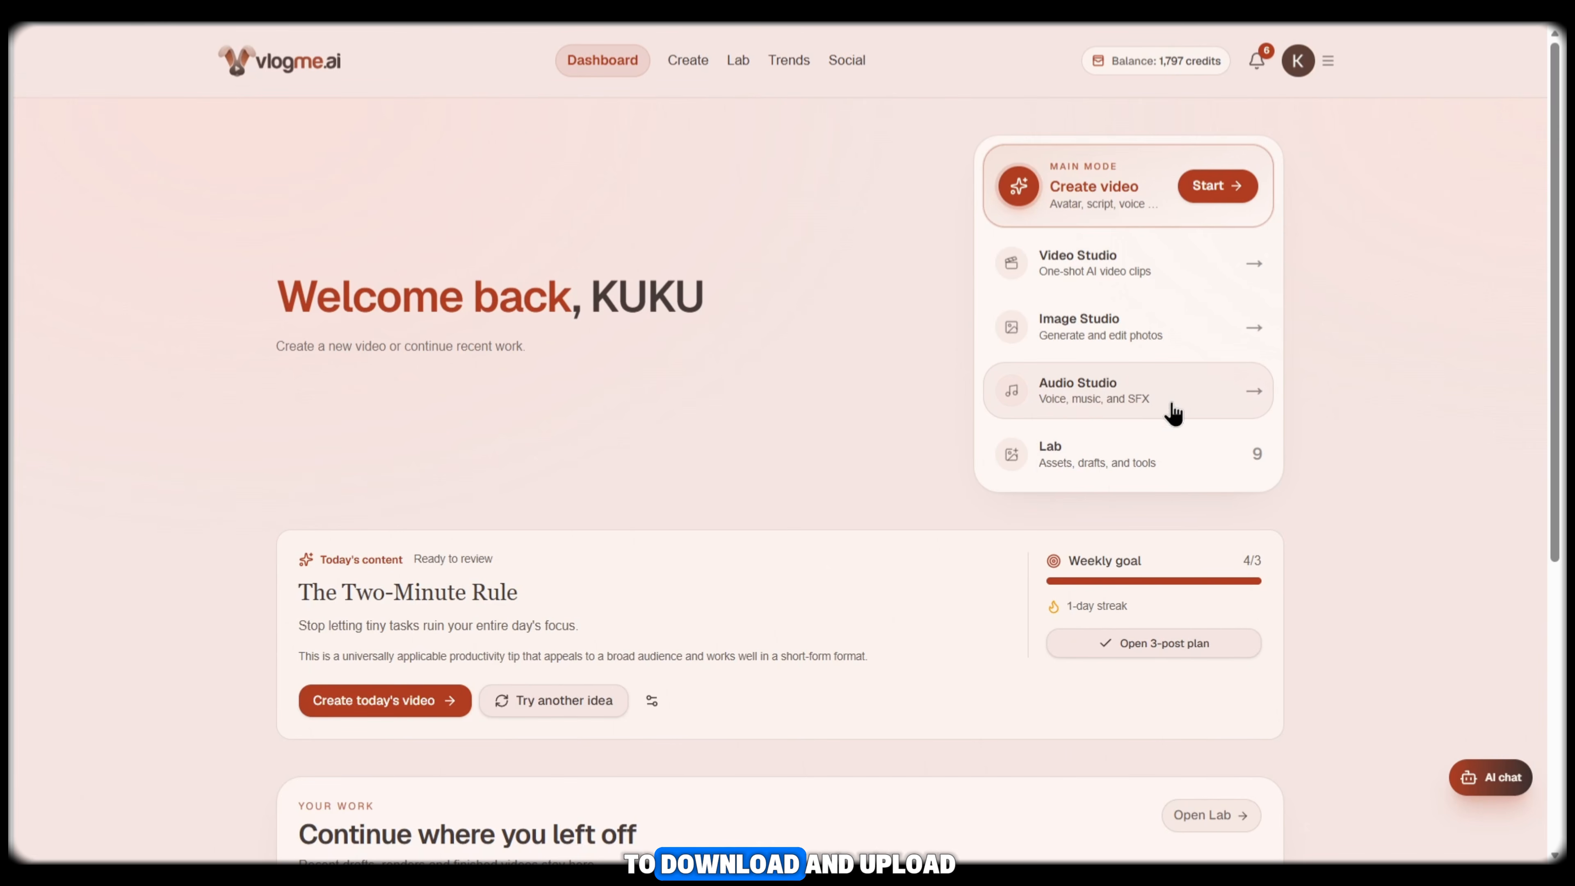
Open Audio Studio's AI voiceover workflow and choose the professional Australian male voice John
{"action": "left_click", "coordinate": [1143, 415]}
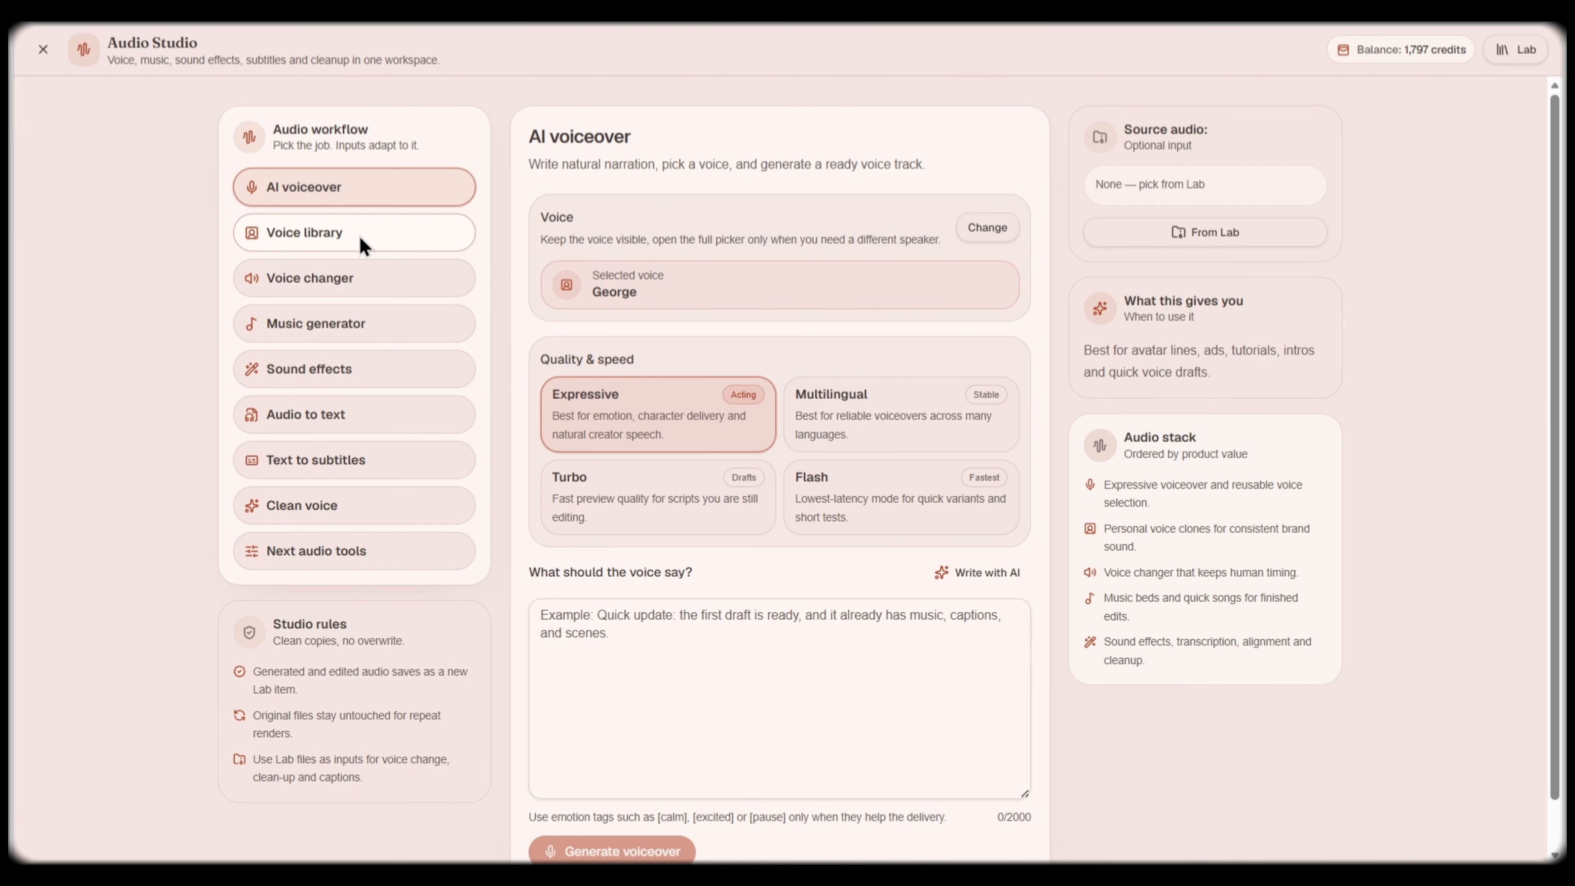
{"action": "left_click", "coordinate": [987, 227]}
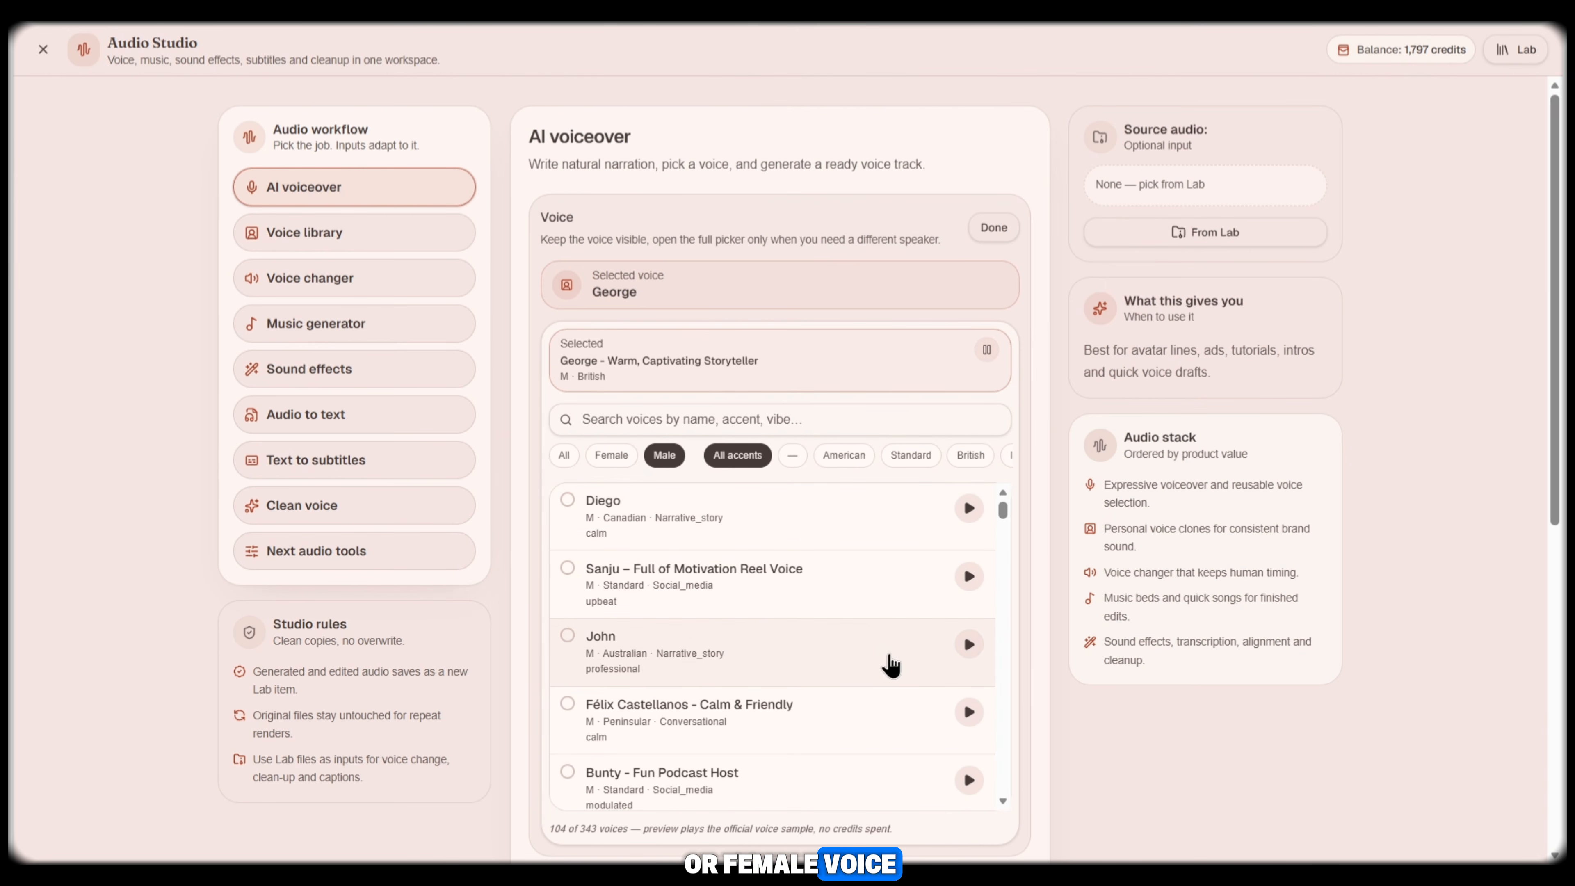
{"action": "left_click", "coordinate": [964, 650]}
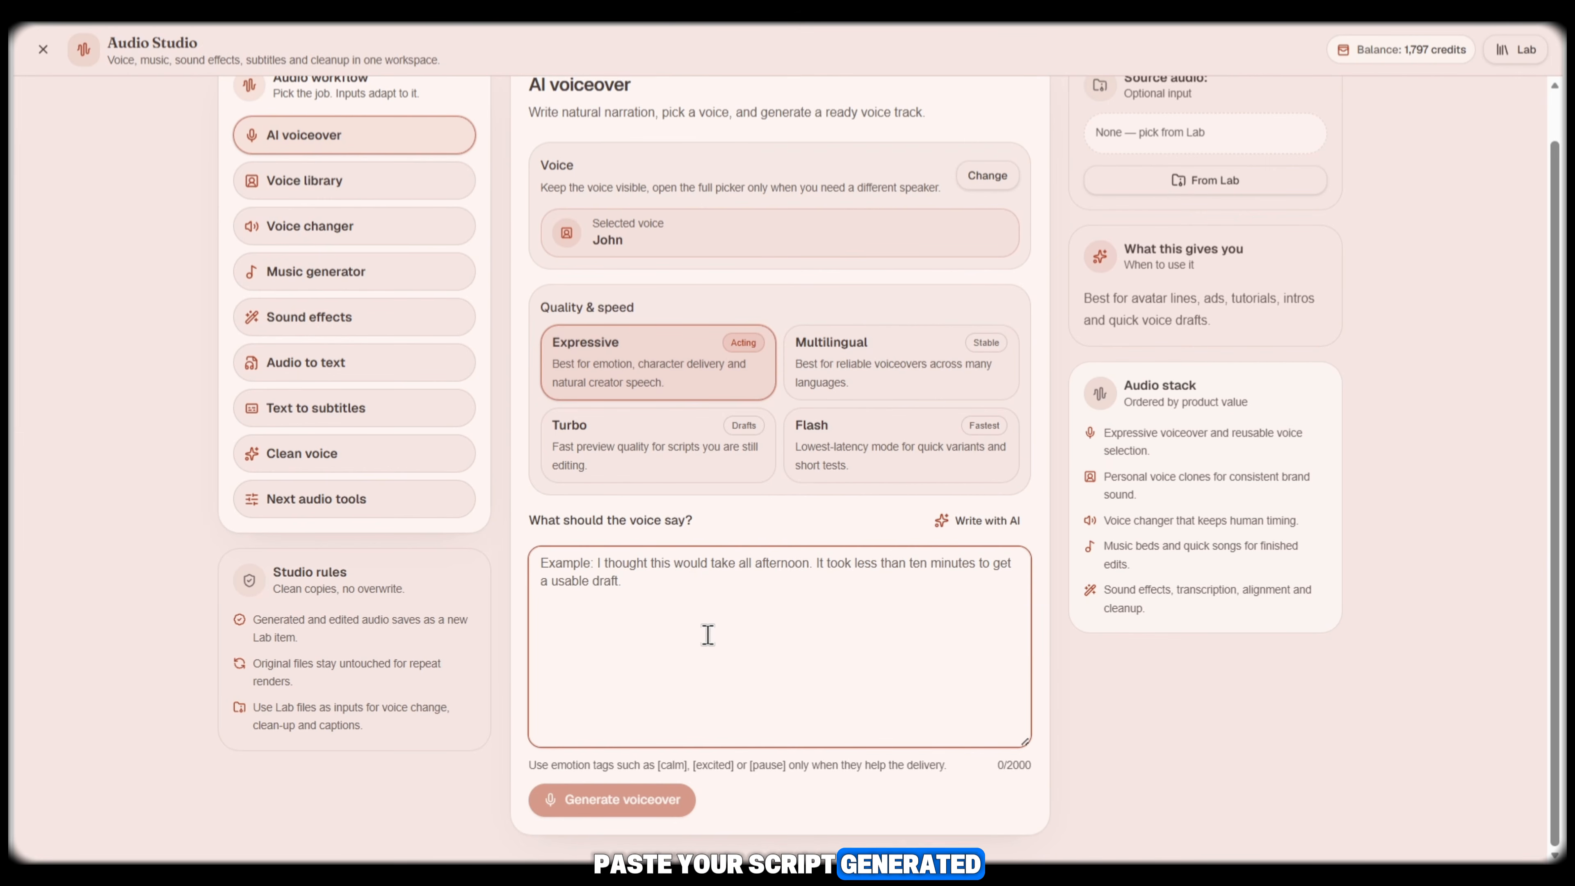
Enter the marketing script about testing Vlogme.ai, remove the blank lines between its paragraphs, and generate the voiceover
{"action": "type", "text": "Have you ever wanted to create a professional marketing video without spending hours editing?  Today, I'm testing Vlogme.ai to see how quickly it can turn a simple idea into a polished marketing video.  I started with a product image, generated a marketing script, selected an AI voice, and let Vlogme.ai create the final video—all in just a few steps.  The workflow is simple, beginner-friendly, and makes creating promotional content much faster."}
{"action": "key", "text": "BackSpace"}
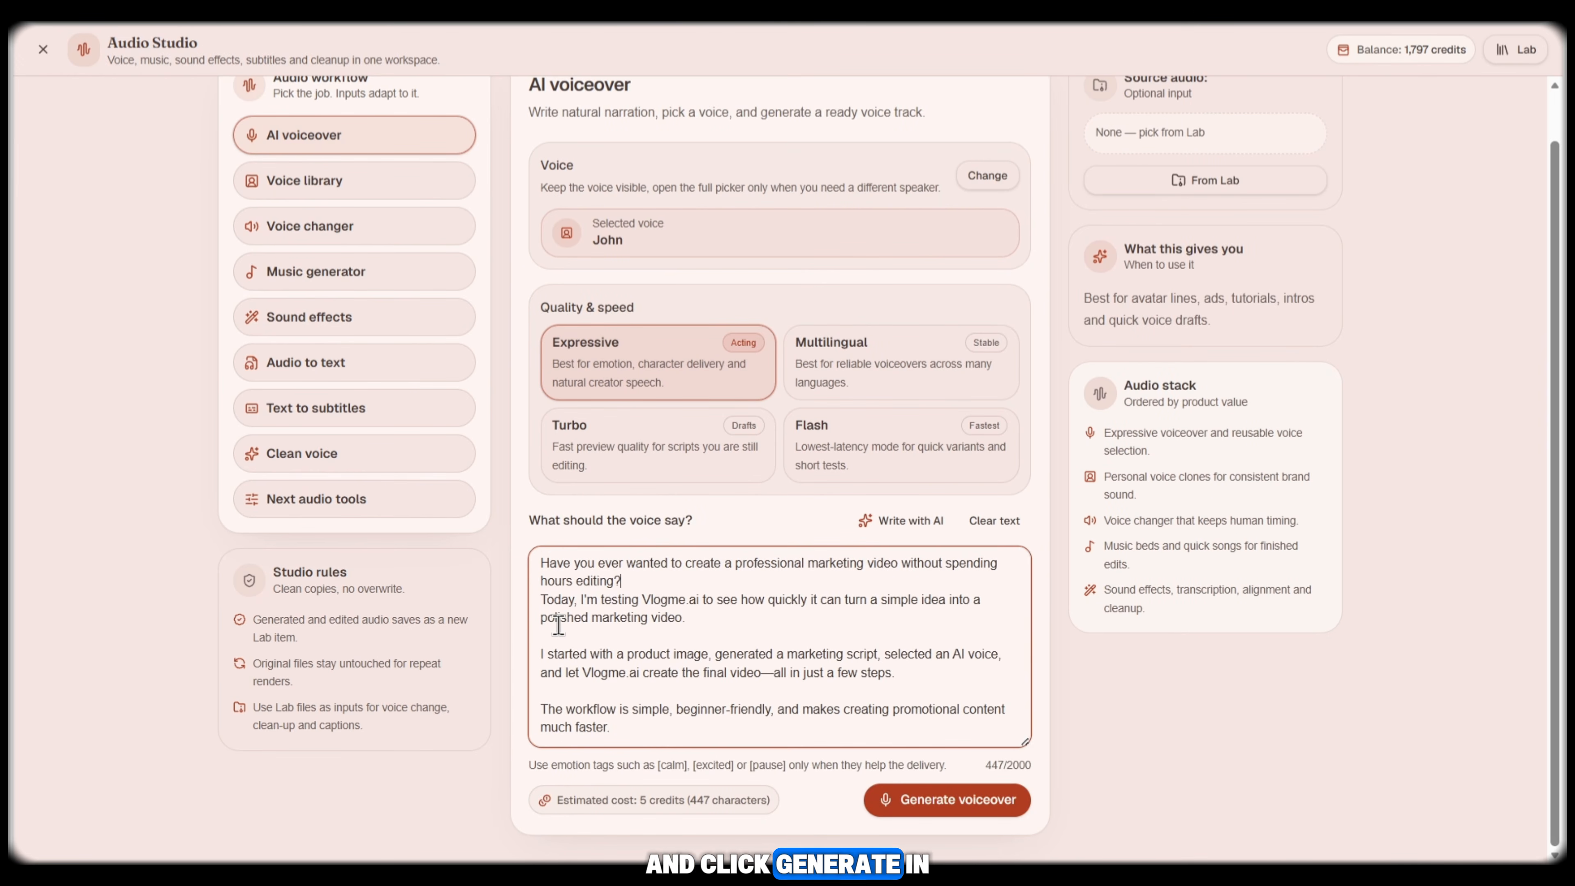
{"action": "left_click", "coordinate": [541, 648]}
{"action": "key", "text": "BackSpace"}
{"action": "left_click", "coordinate": [540, 684]}
{"action": "key", "text": "BackSpace"}
{"action": "left_click", "coordinate": [947, 800]}
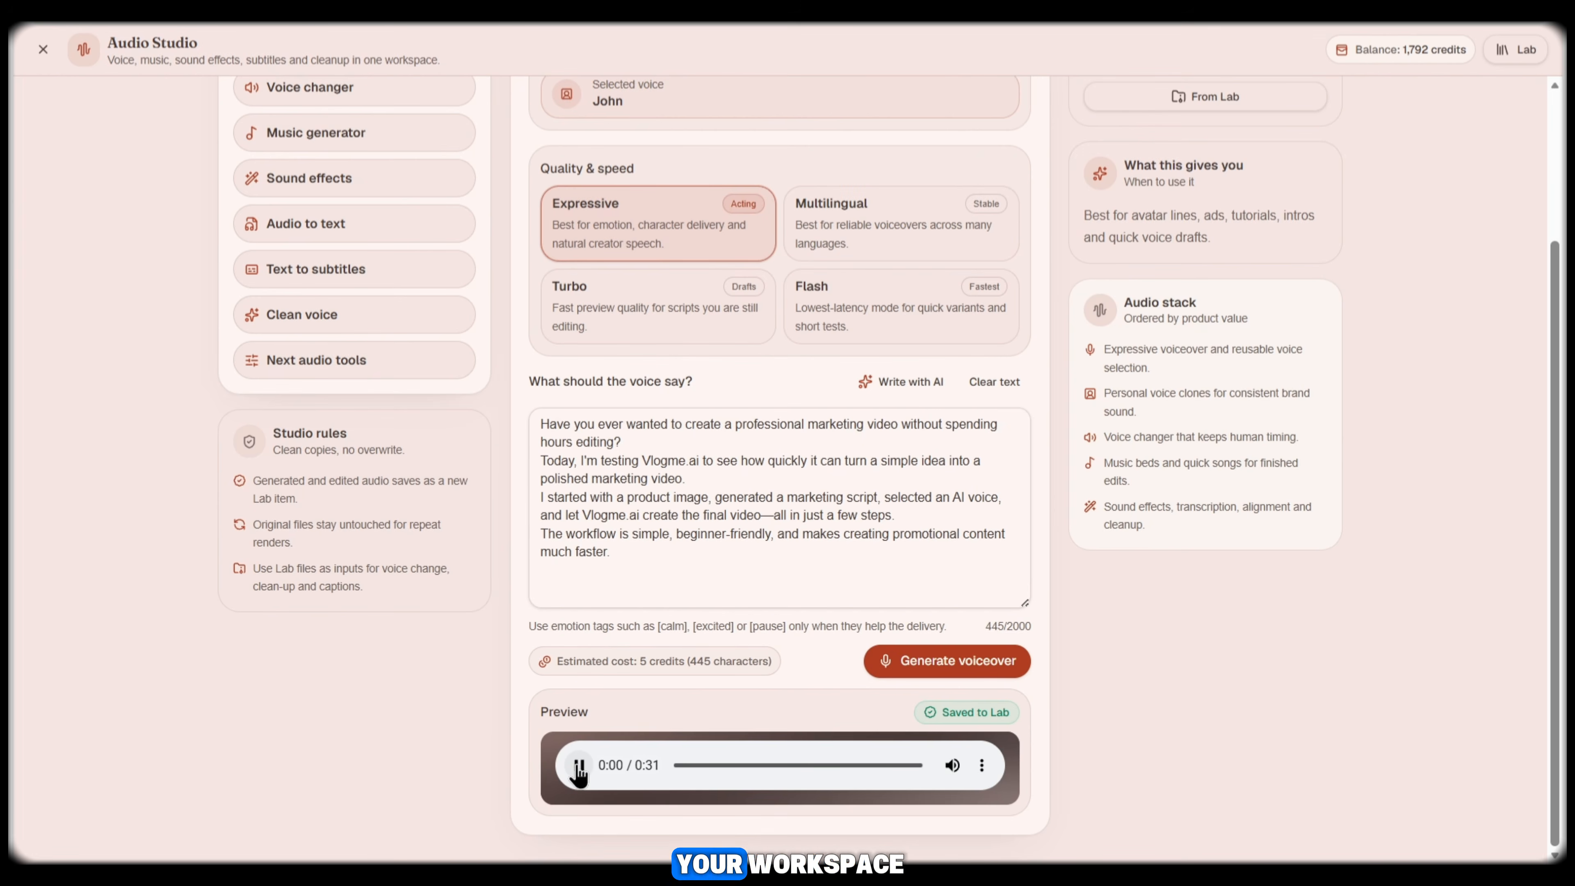
Play the generated voiceover preview and check the audio player's additional options
{"action": "left_click", "coordinate": [578, 765]}
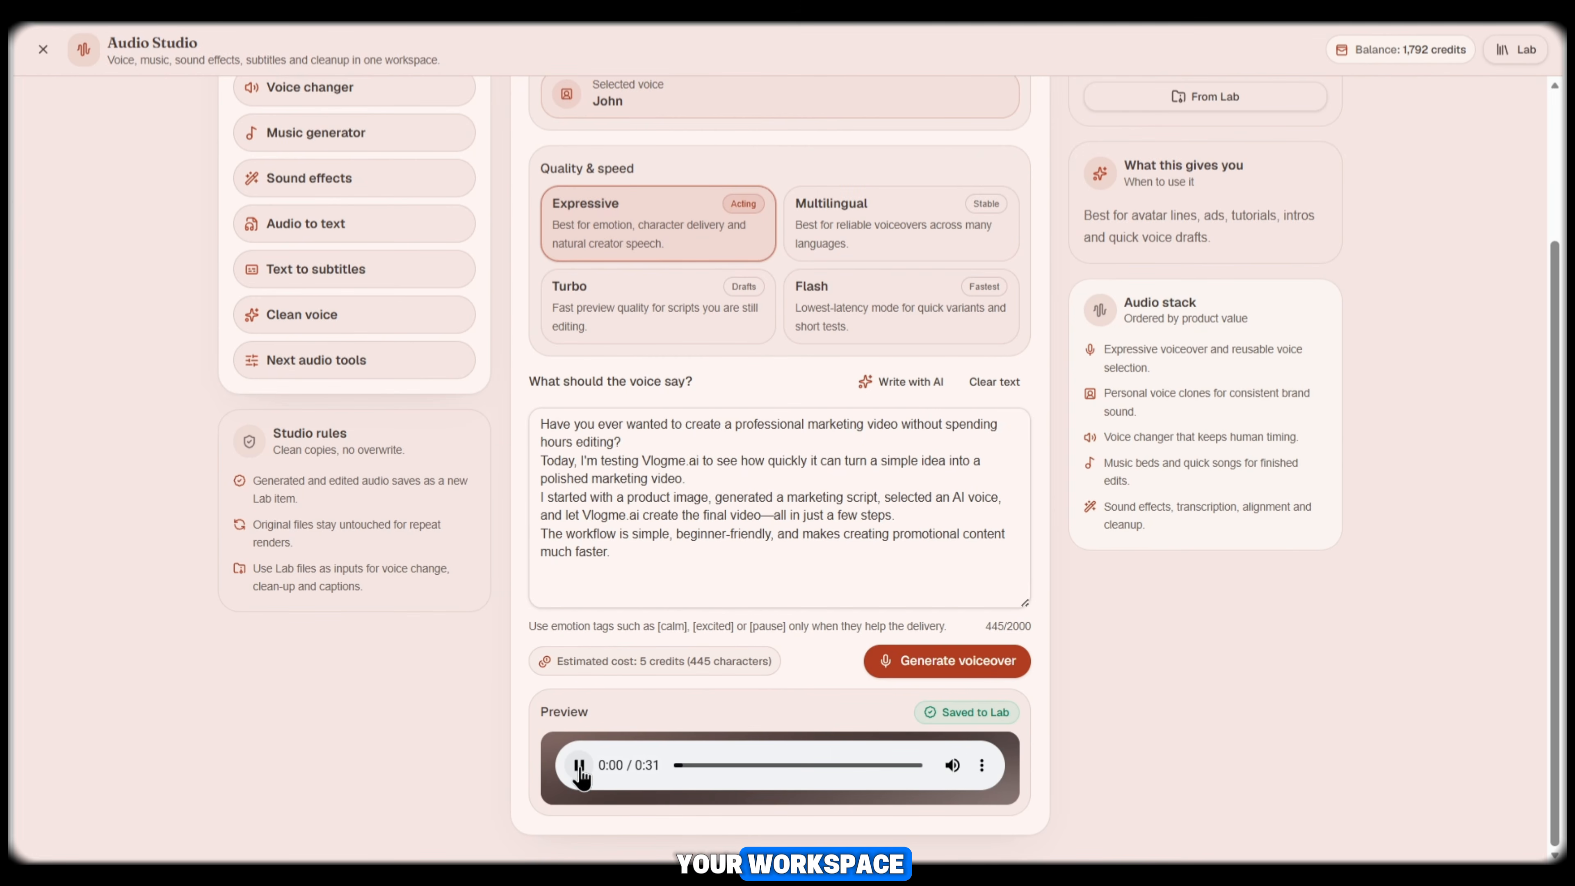
{"action": "left_click", "coordinate": [982, 765]}
{"action": "left_click", "coordinate": [870, 720]}
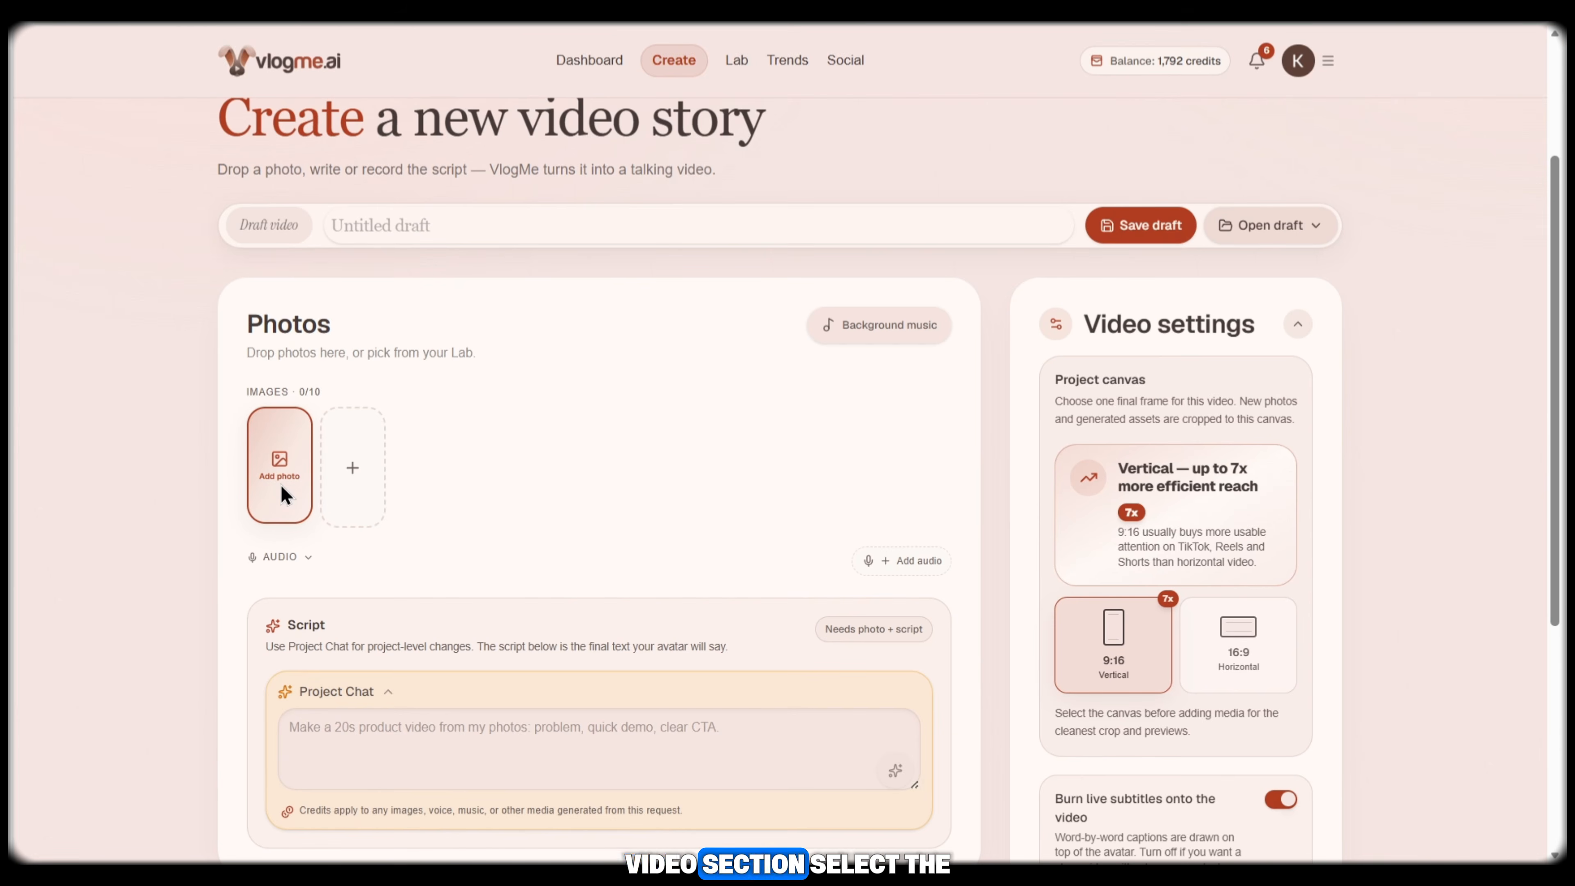
Add the generated presenter picture and the "Voice — John" audio from the Lab to a new video story
{"action": "left_click", "coordinate": [277, 485]}
{"action": "left_click", "coordinate": [524, 323]}
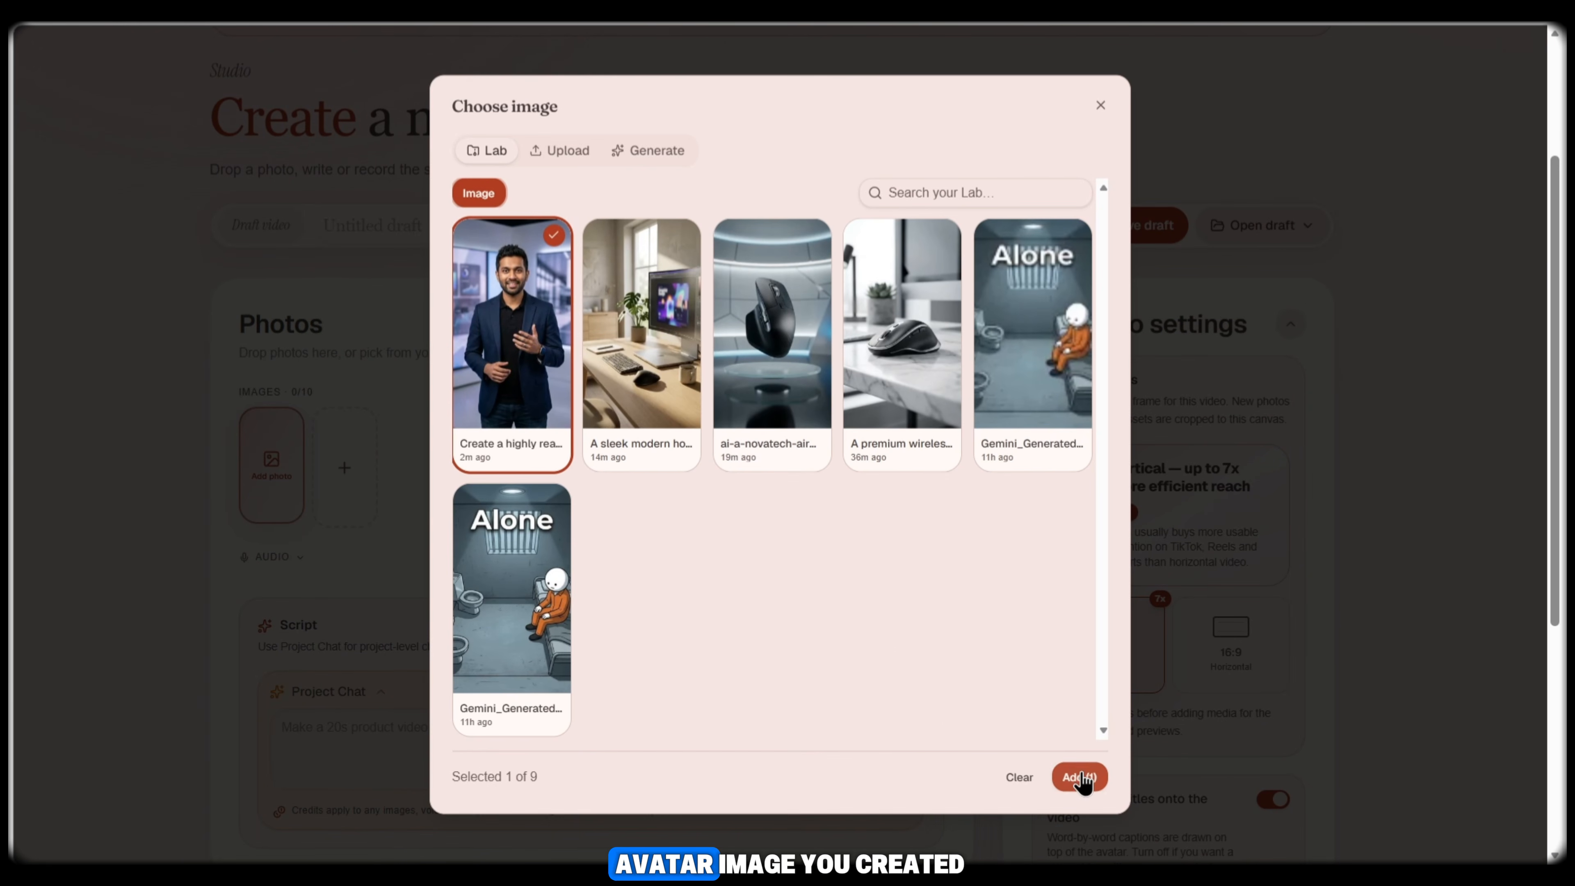
{"action": "left_click", "coordinate": [1090, 776]}
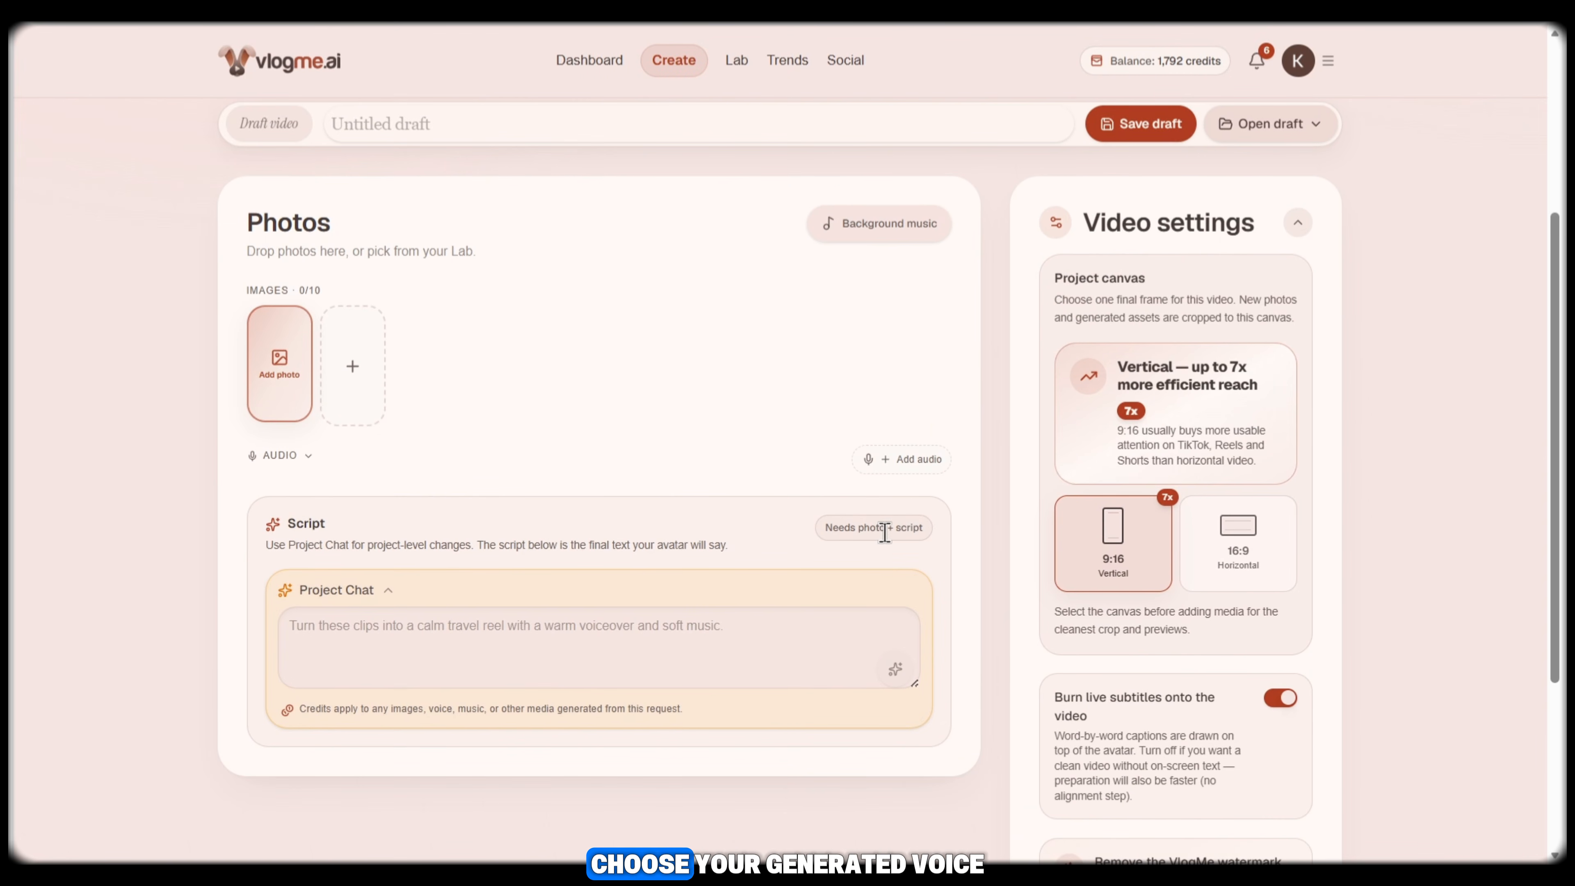
{"action": "left_click", "coordinate": [923, 453]}
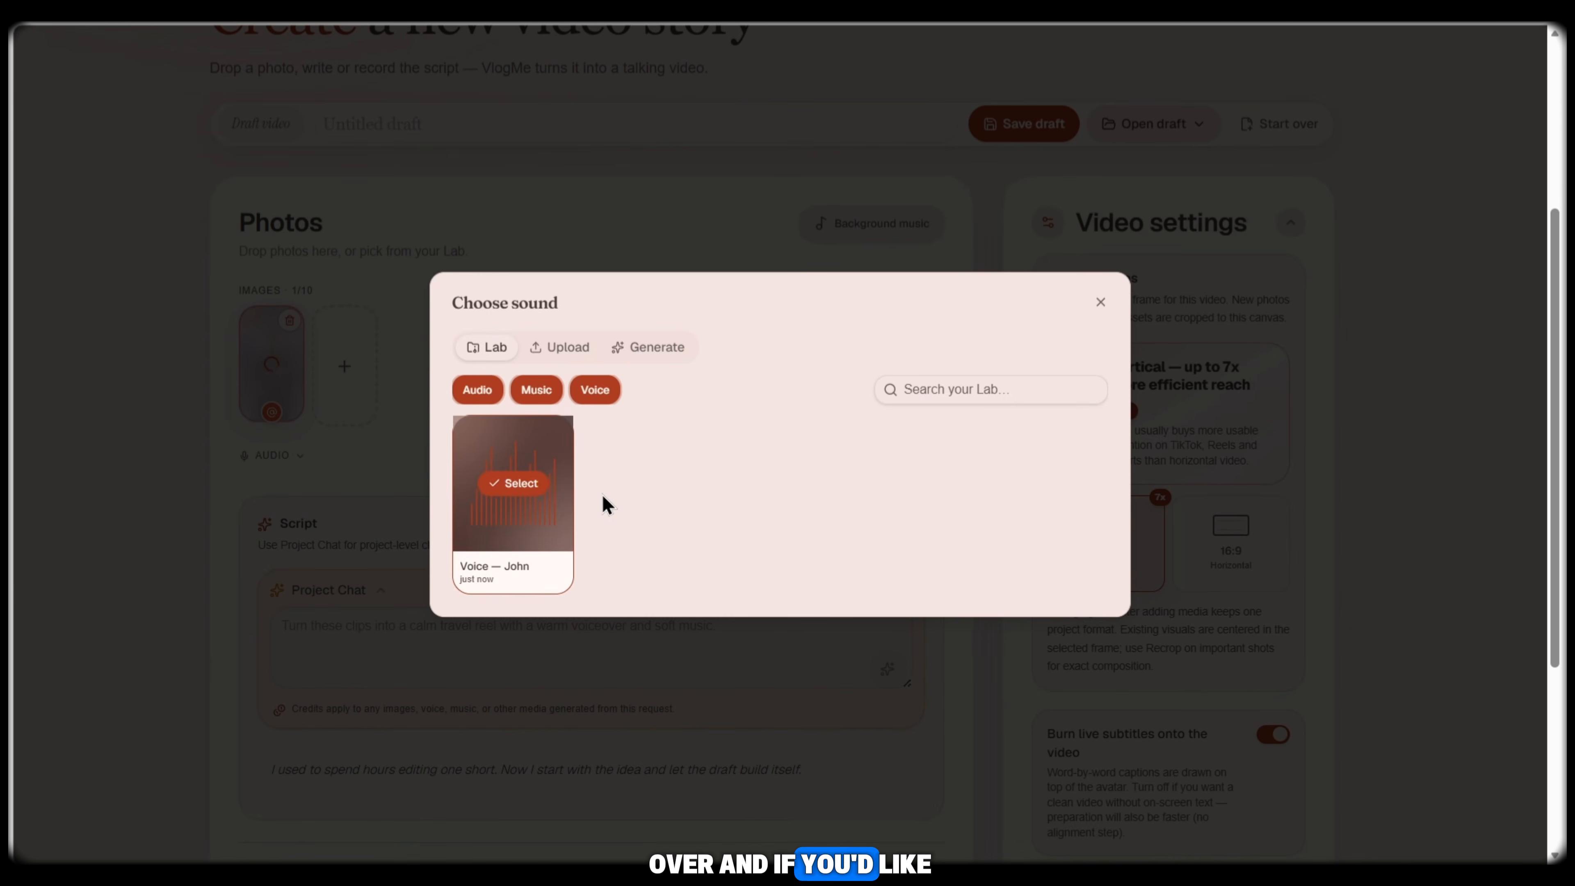
{"action": "left_click", "coordinate": [516, 483]}
Review the avatar story's scene timeline and start creating the 9:16 video
{"action": "scroll", "coordinate": [774, 404], "scroll_direction": "down", "scroll_amount": 5}
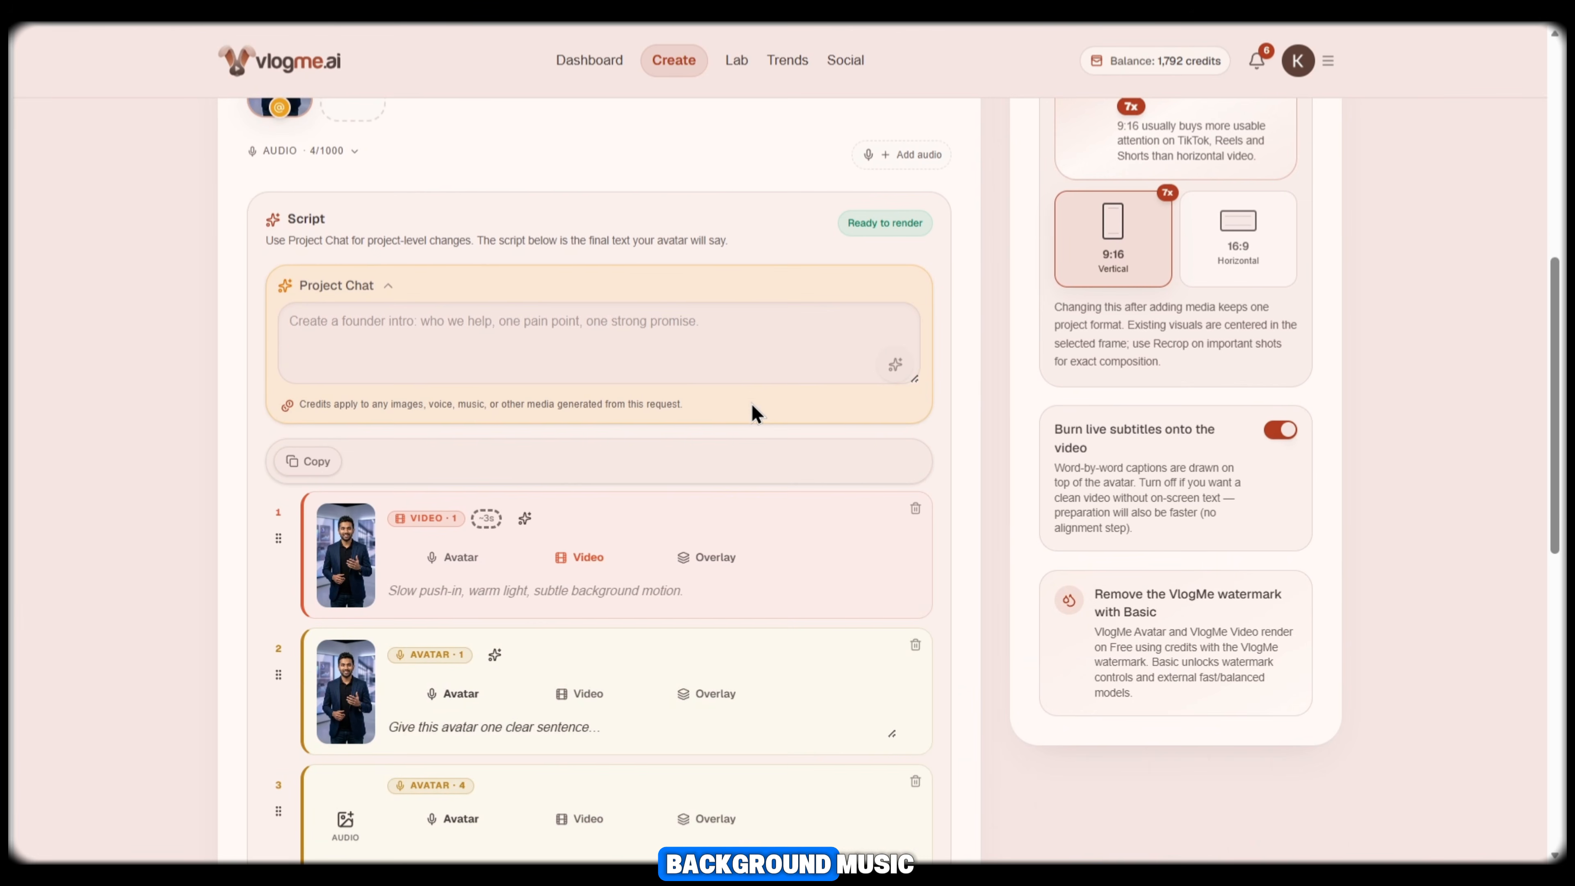
{"action": "scroll", "coordinate": [774, 404], "scroll_direction": "down", "scroll_amount": 3}
{"action": "scroll", "coordinate": [752, 402], "scroll_direction": "down", "scroll_amount": 3}
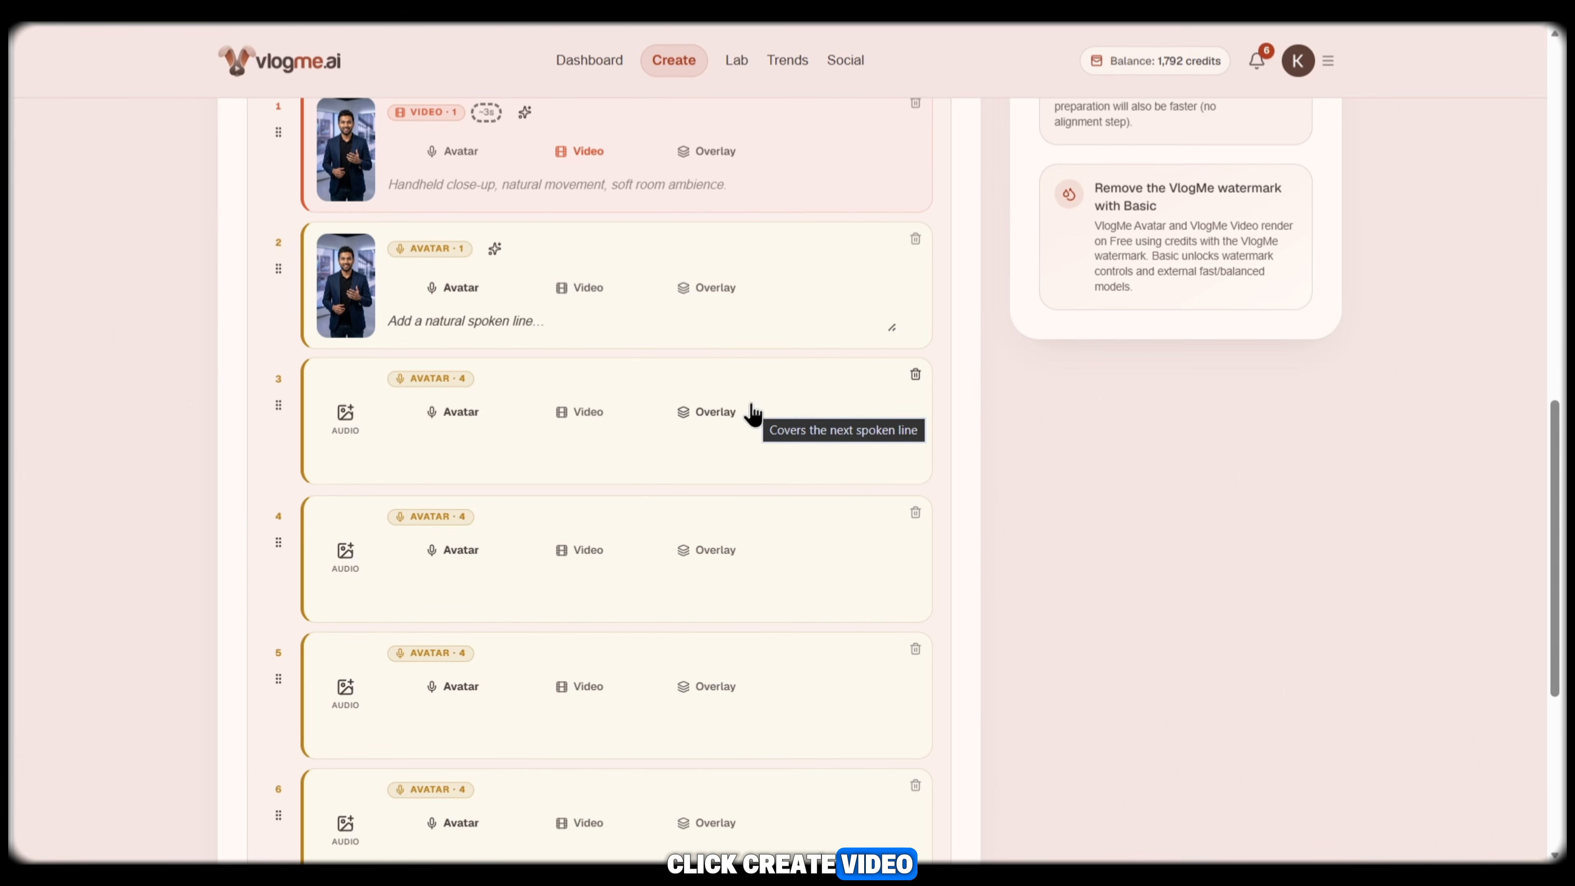
{"action": "left_click", "coordinate": [868, 726]}
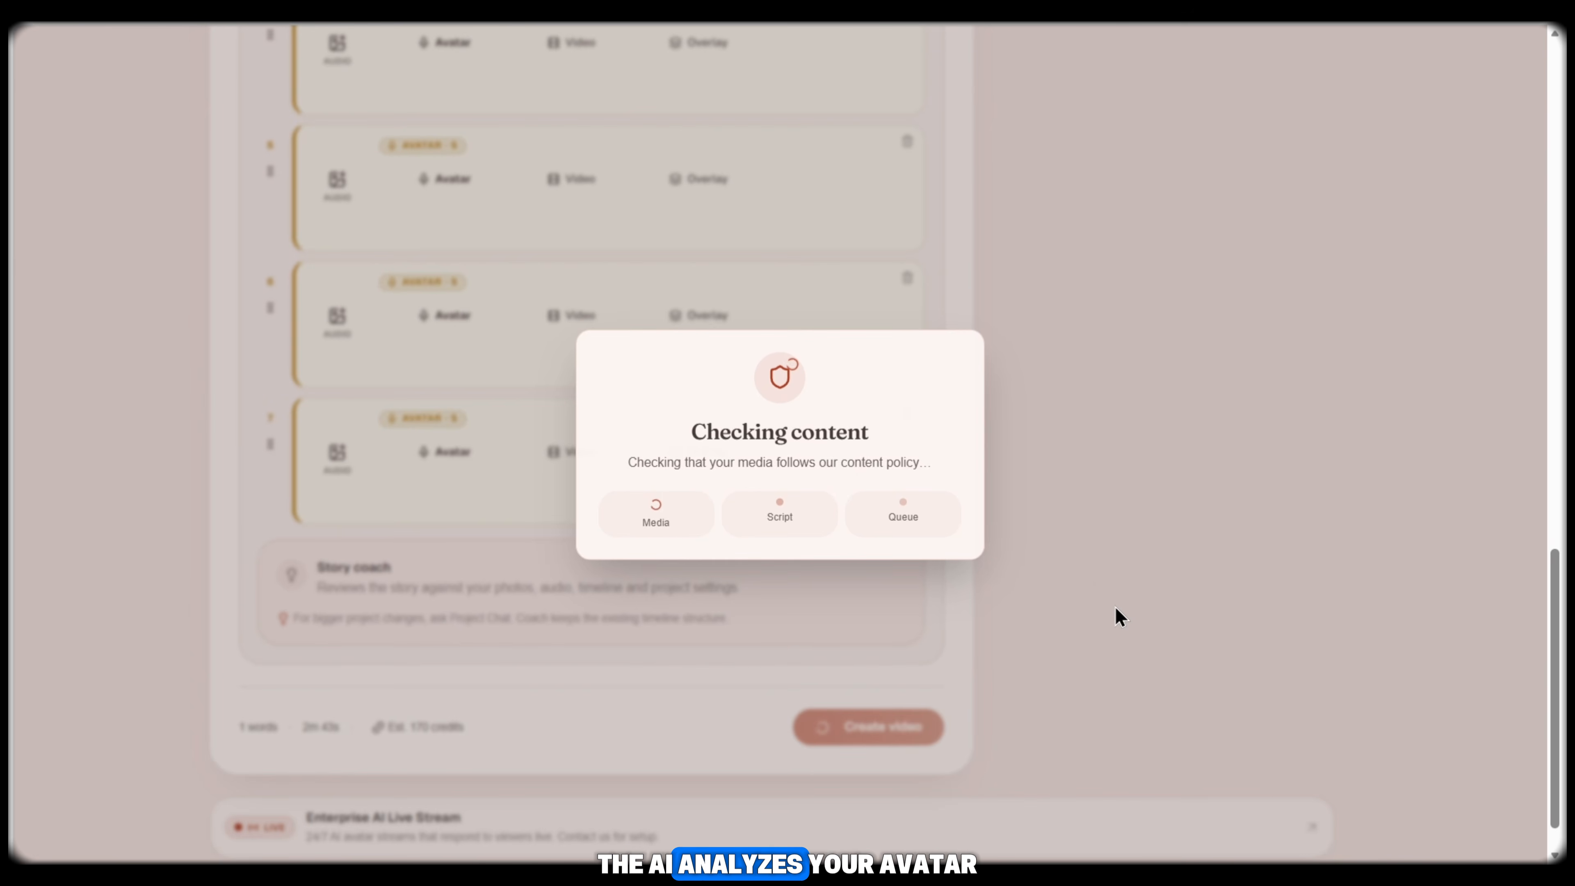